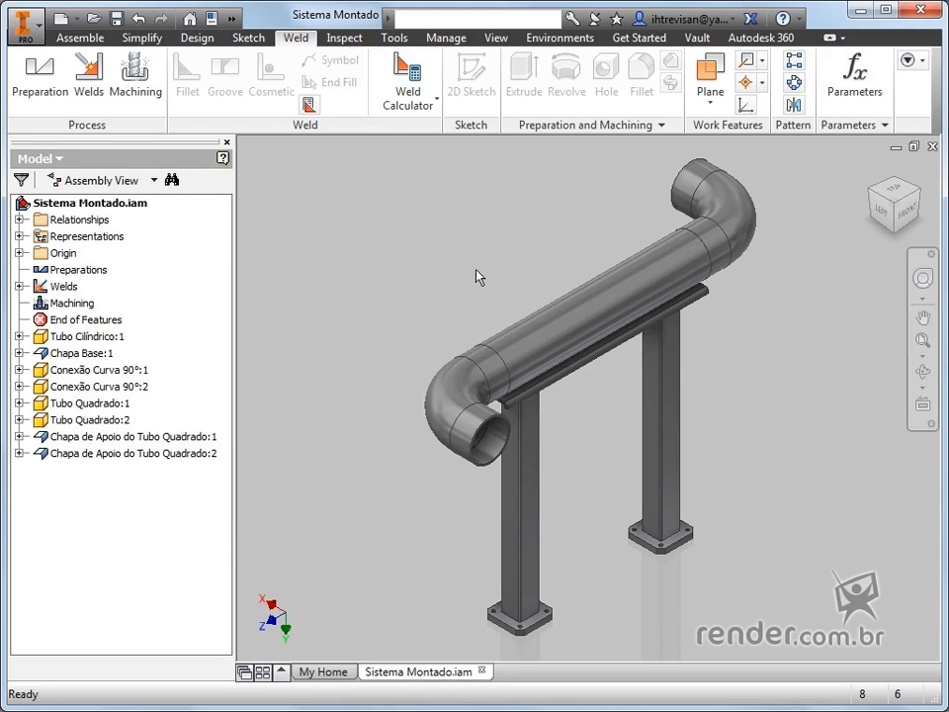
Step: Start a groove weld with the cylindrical tube's outer face as face set 1 and the base plate's upper face as face set 2
left_click(101, 119)
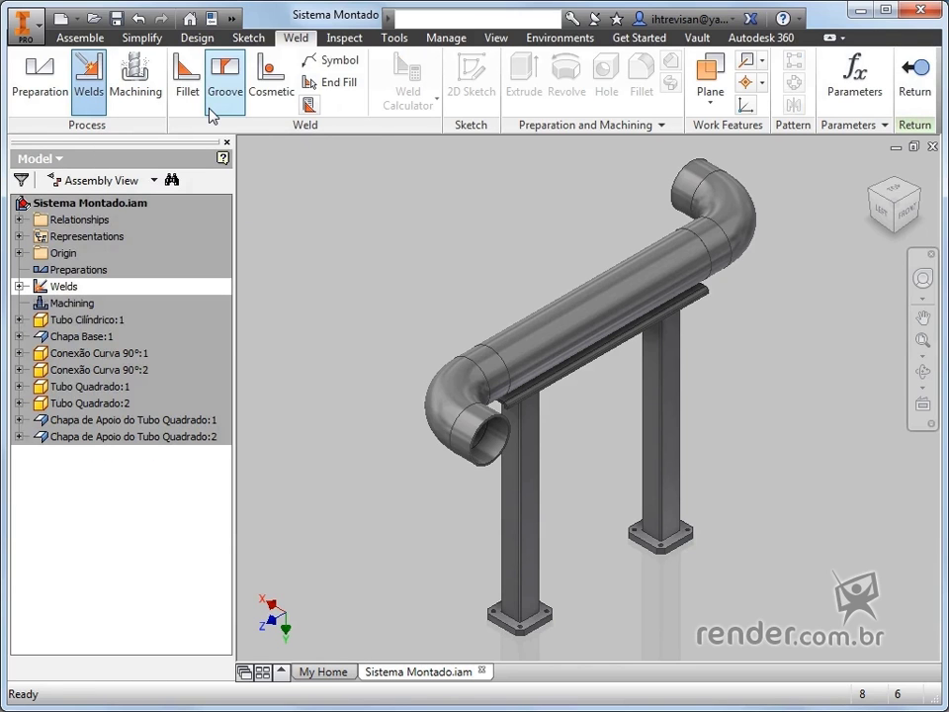
left_click(213, 111)
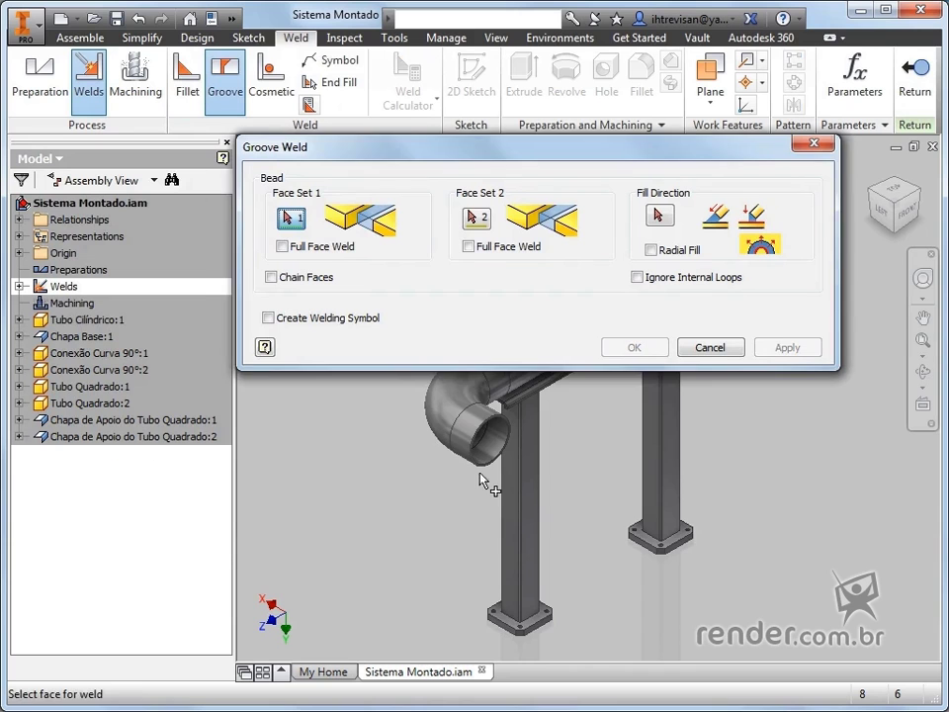
middle_click_drag(482, 481, 503, 599)
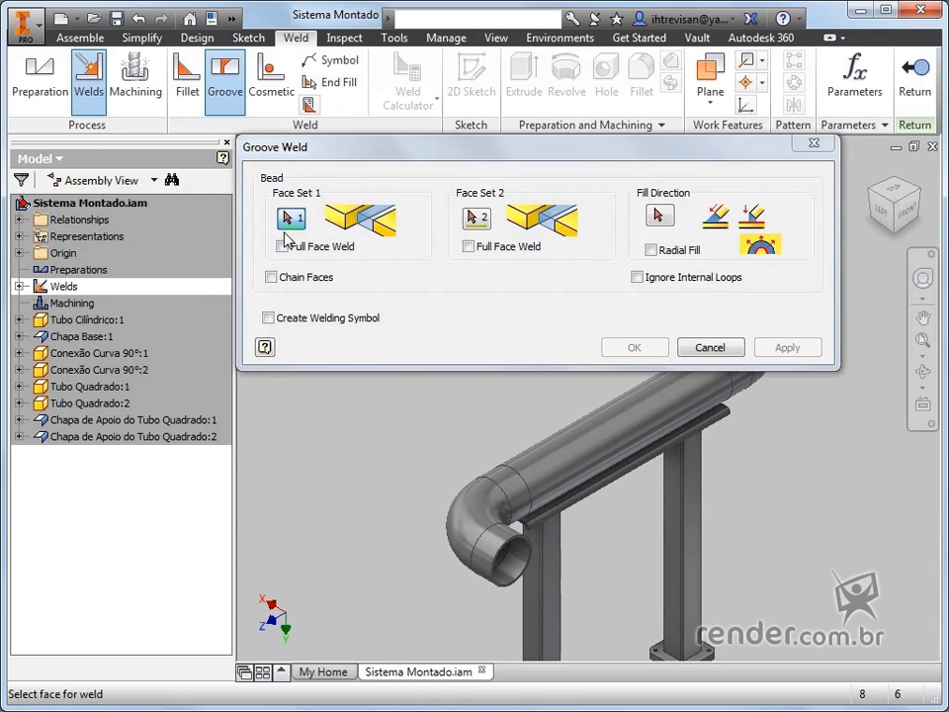
left_click(531, 451)
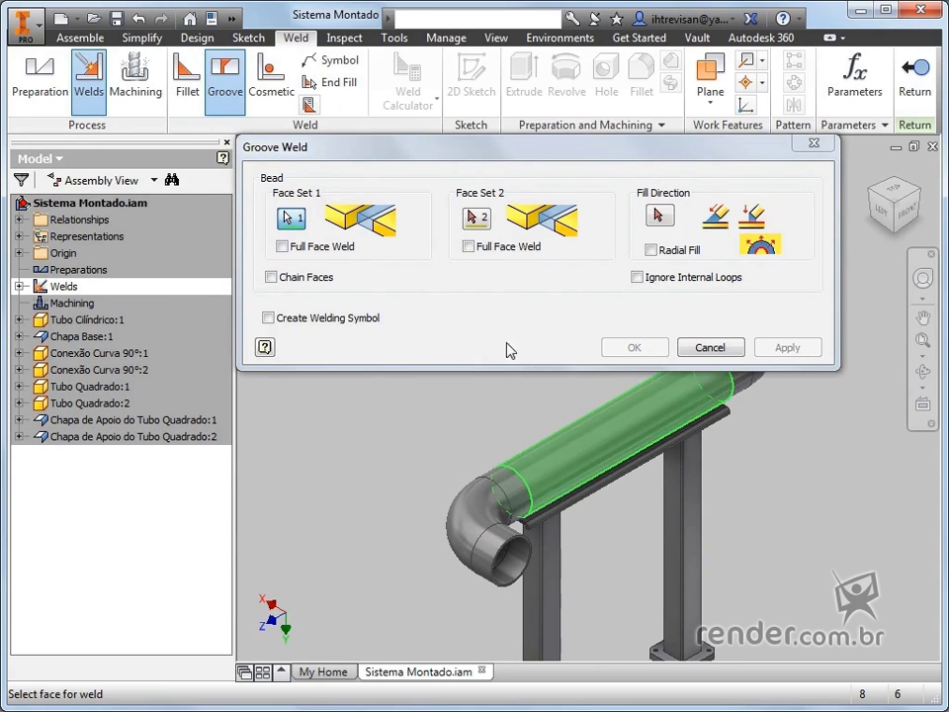
scroll(550, 515, "up", 3)
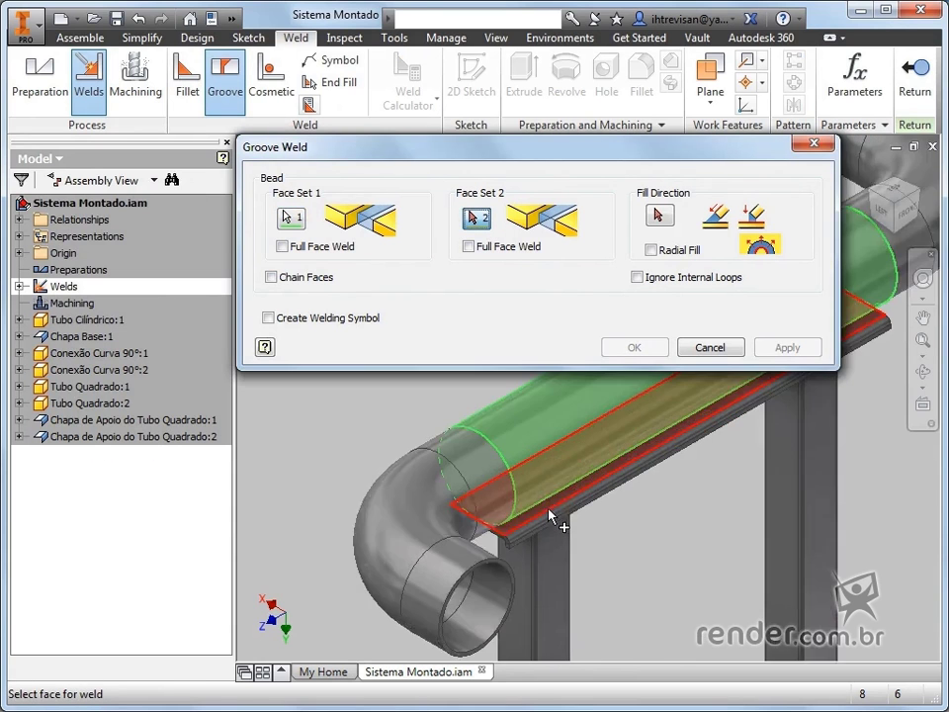
scroll(550, 515, "up", 4)
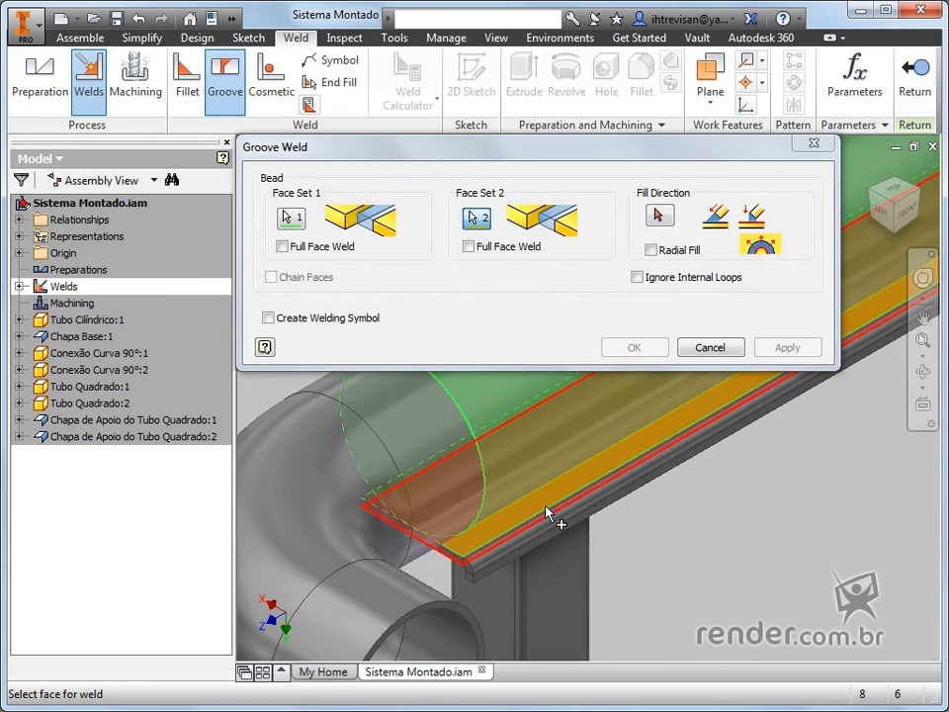
scroll(547, 512, "down", 2)
middle_click_drag(547, 515, 482, 491)
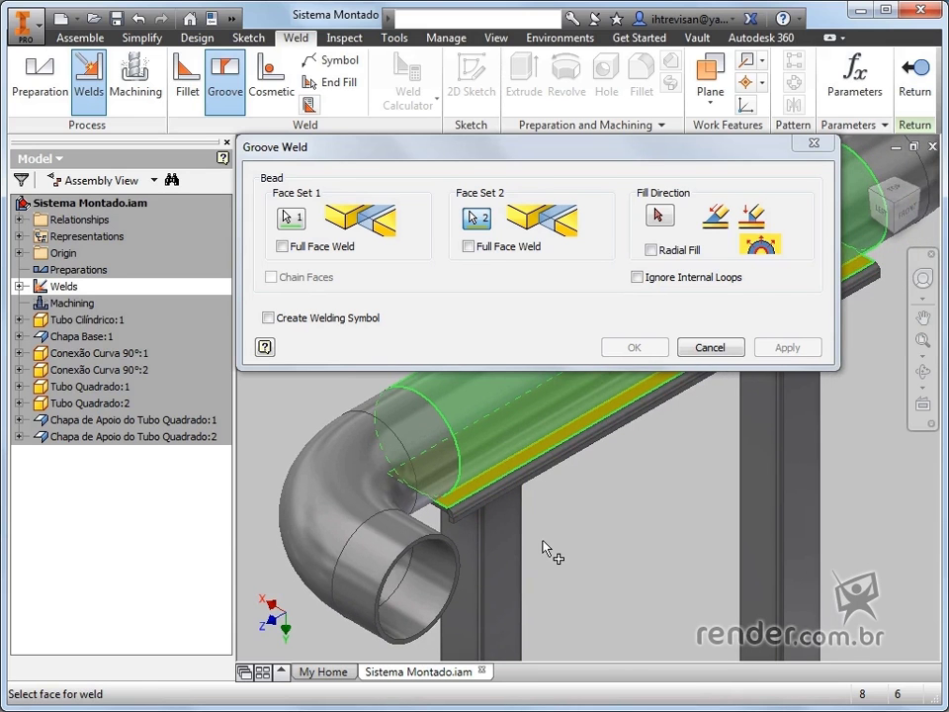
scroll(547, 552, "up", 2)
middle_click_drag(547, 552, 631, 566)
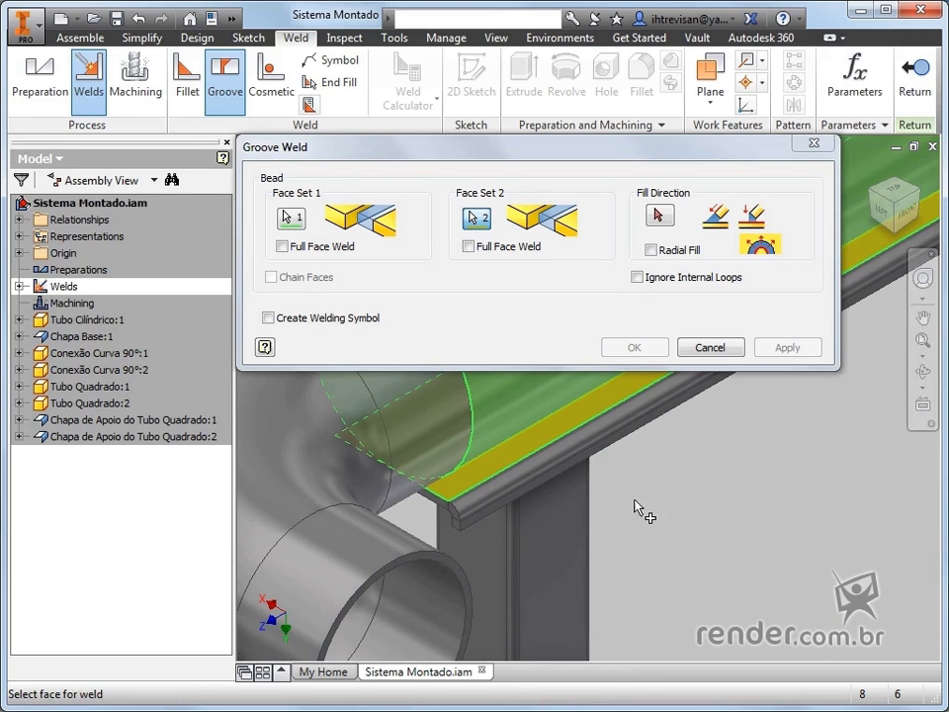
Step: Set the fill direction along the square tube's vertical edge, create the groove weld and return to the assembly
left_click(658, 218)
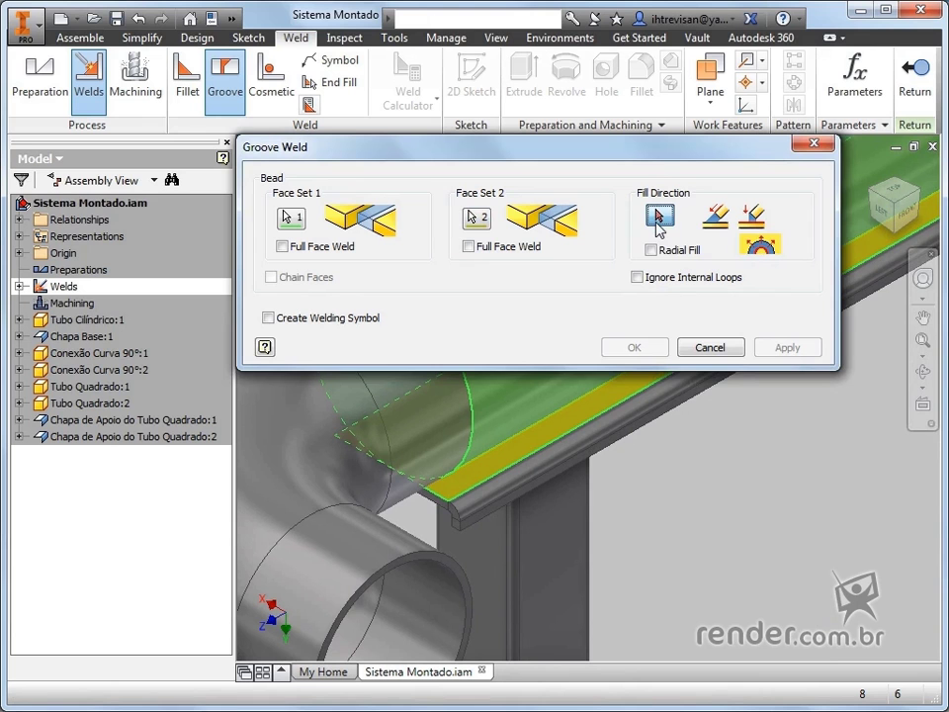
left_click(524, 560)
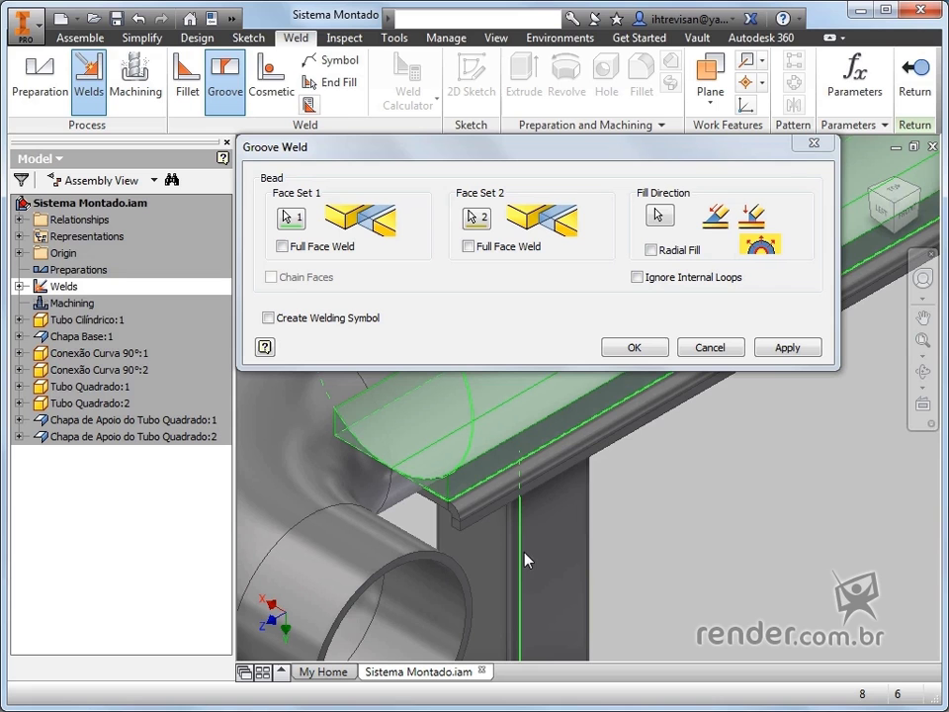
left_click(633, 349)
middle_click_drag(644, 460, 581, 522)
scroll(582, 522, "down", 10)
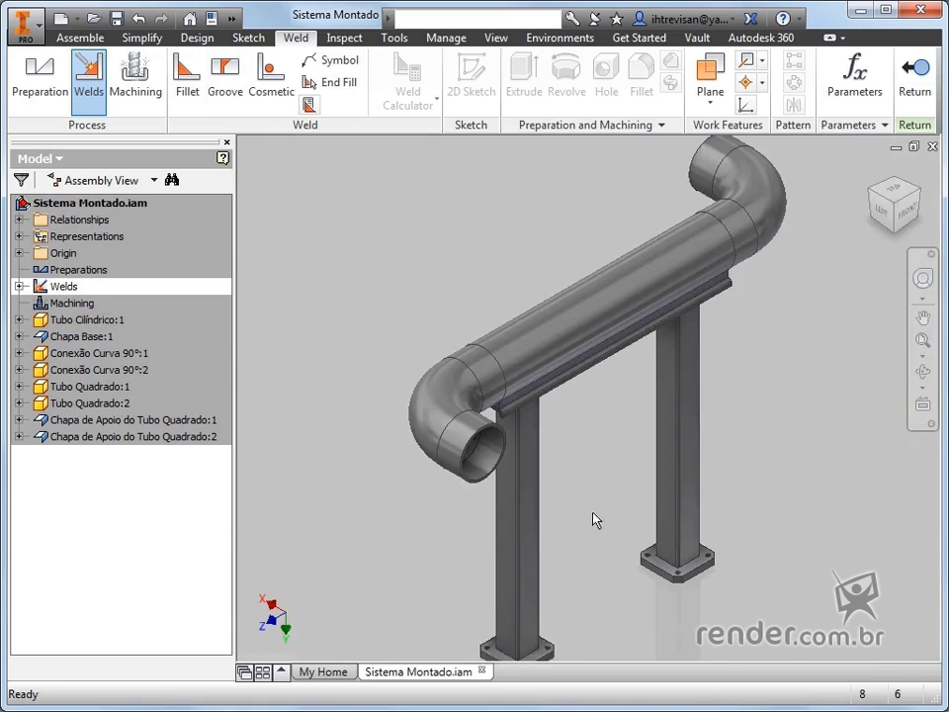
left_click(913, 103)
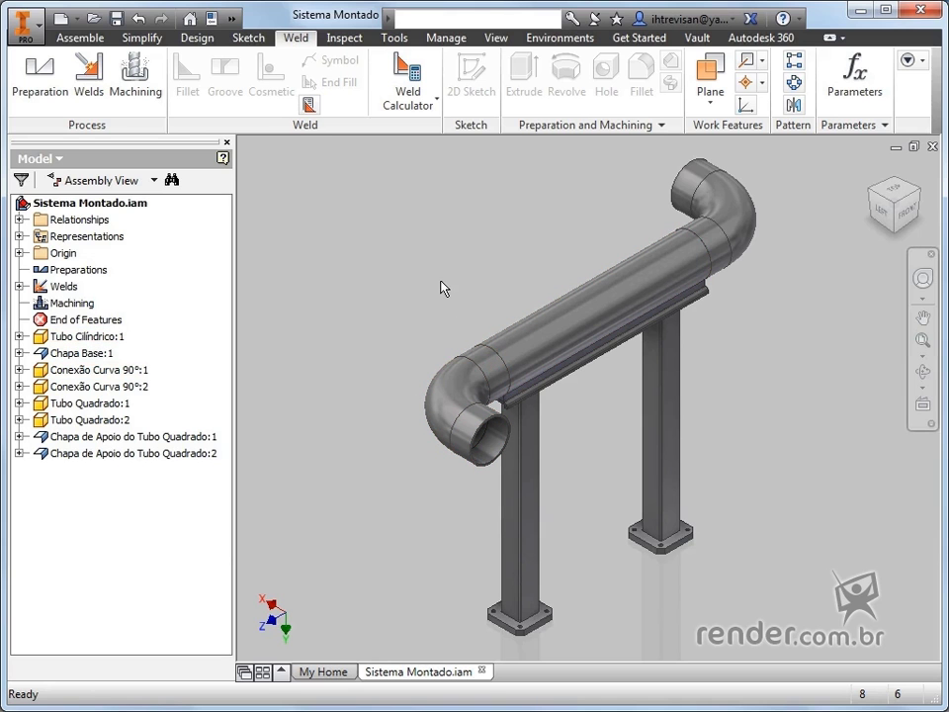
Step: Apply a cosmetic weld with an area of 8 mm^2 to the circular edges where the cylindrical tube meets both elbows
left_click(97, 111)
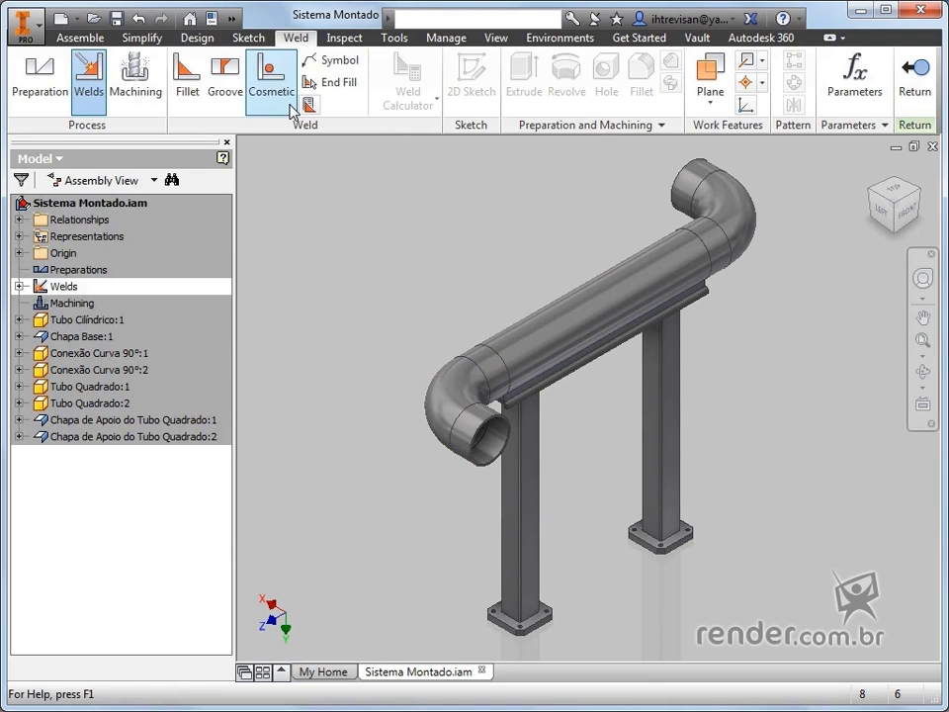
left_click(291, 107)
middle_click_drag(515, 441, 500, 613)
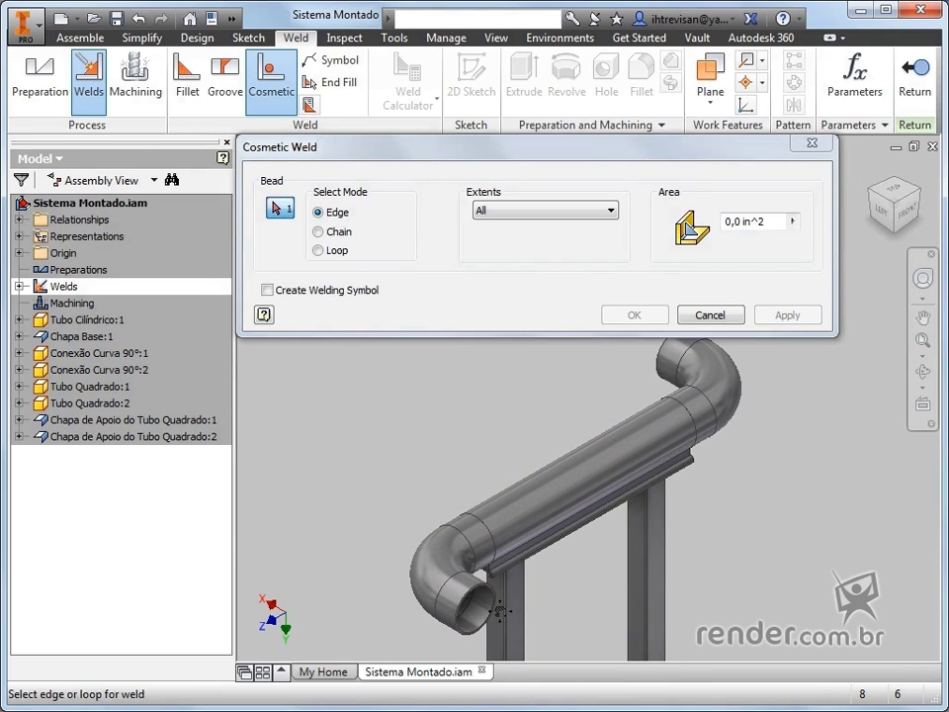
mouse_move(501, 611)
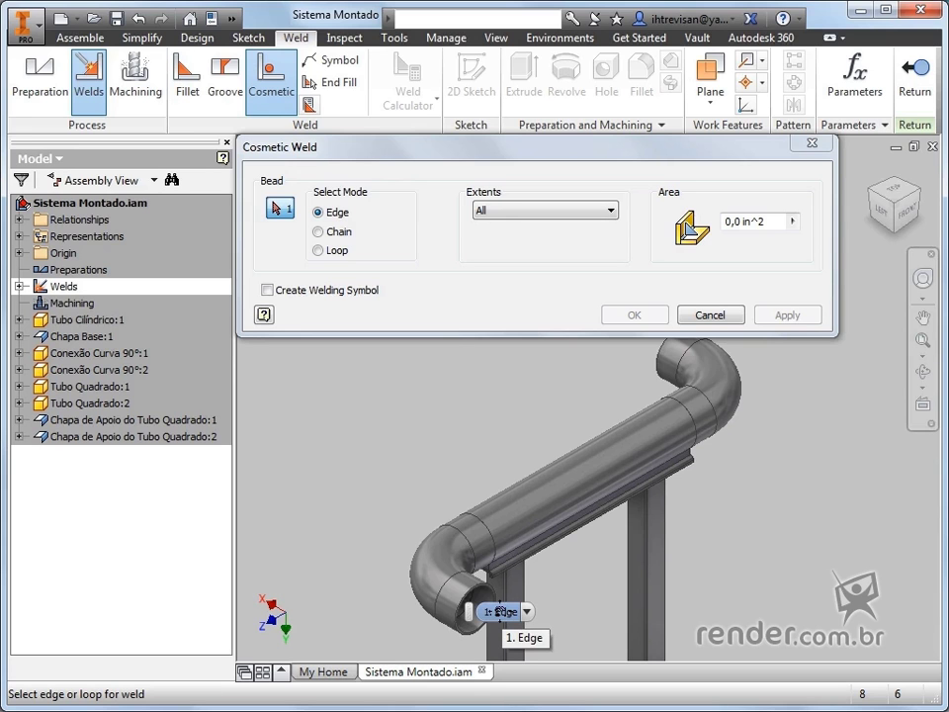
left_click(500, 546)
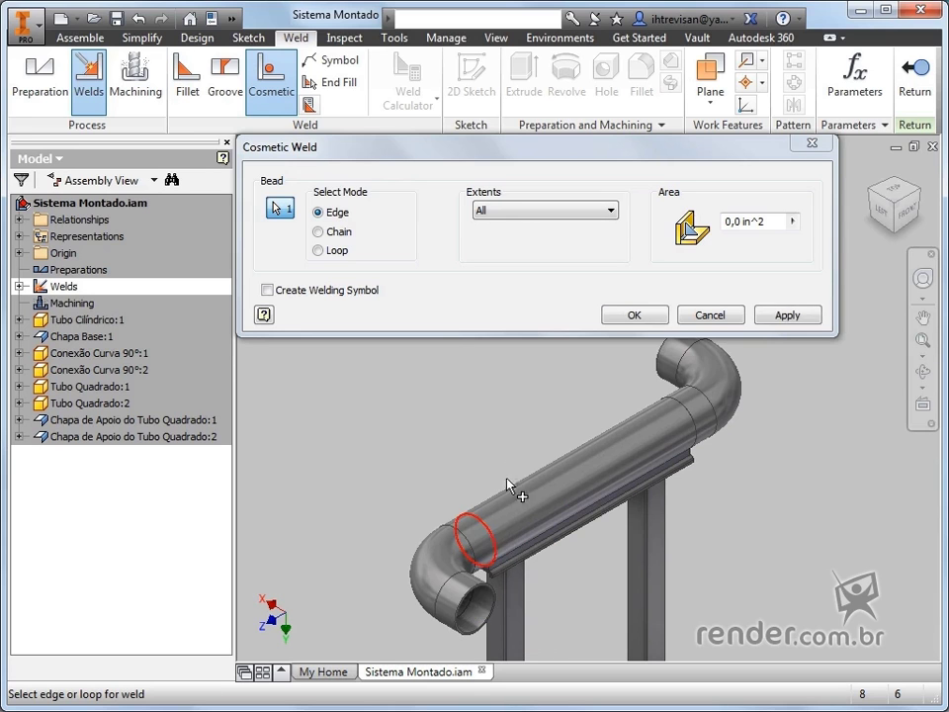
left_click(667, 403)
left_click(744, 225)
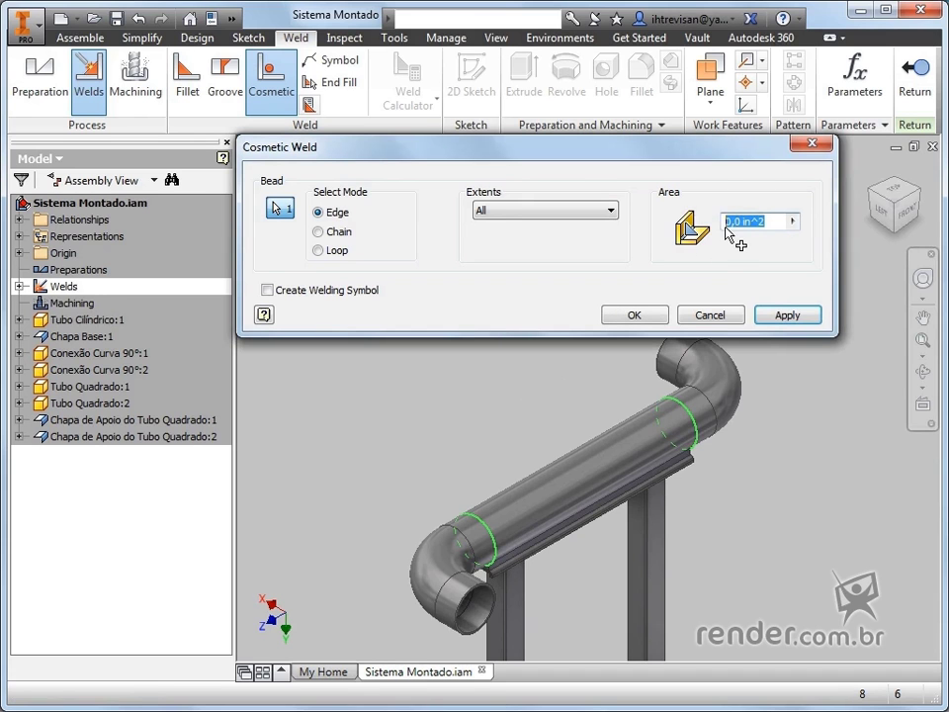
type("8mm^2")
left_click(801, 313)
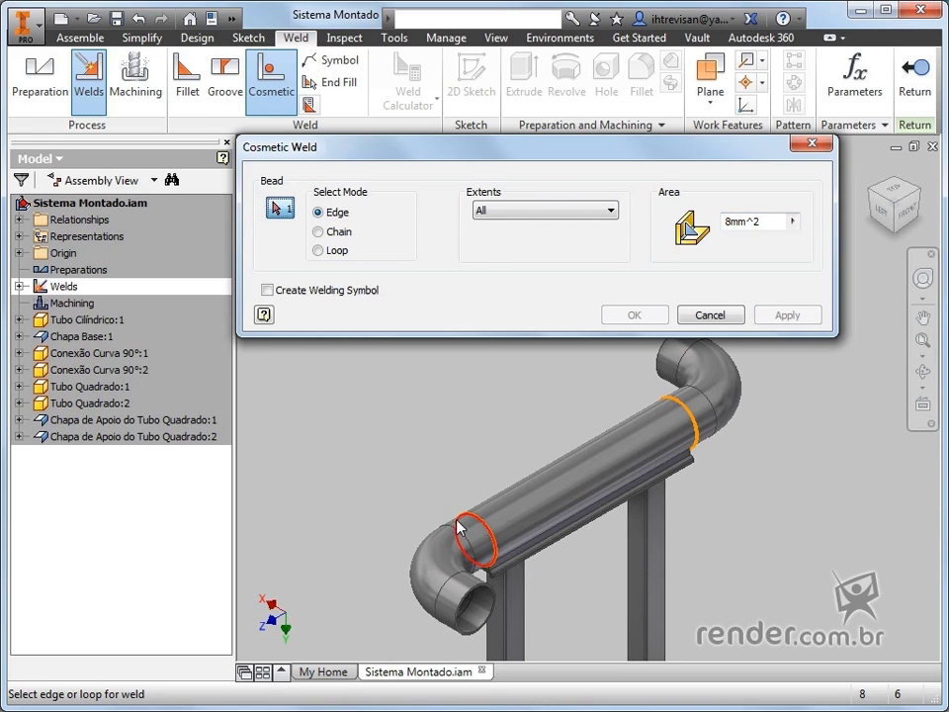
Step: Switch the cosmetic weld selection mode to Chain and select the edge chains where both square tubes meet their support plates
middle_click_drag(388, 621, 361, 483)
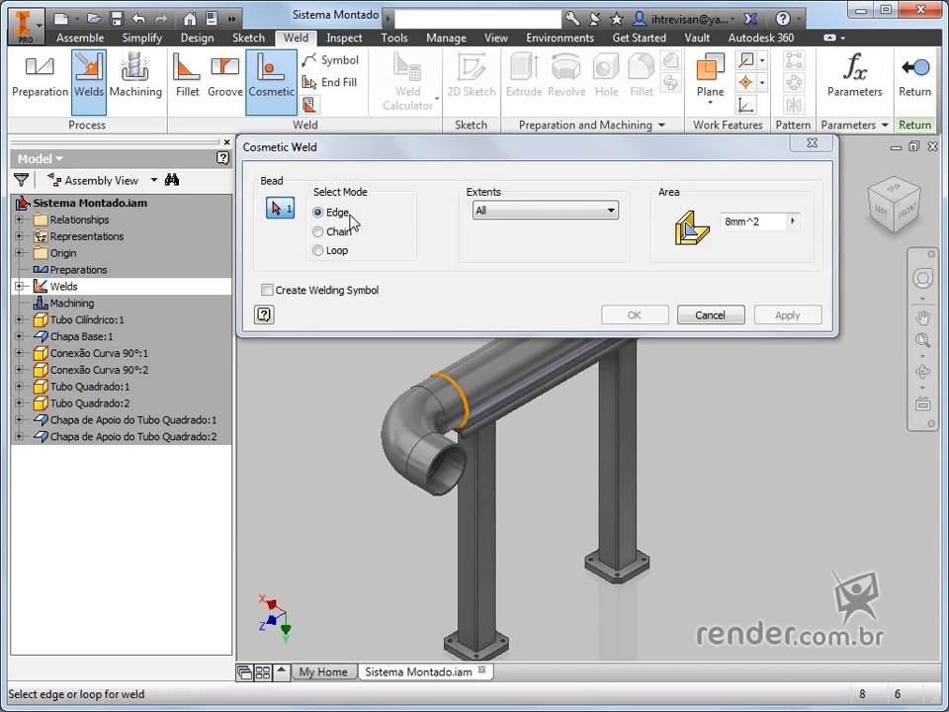
left_click(330, 162)
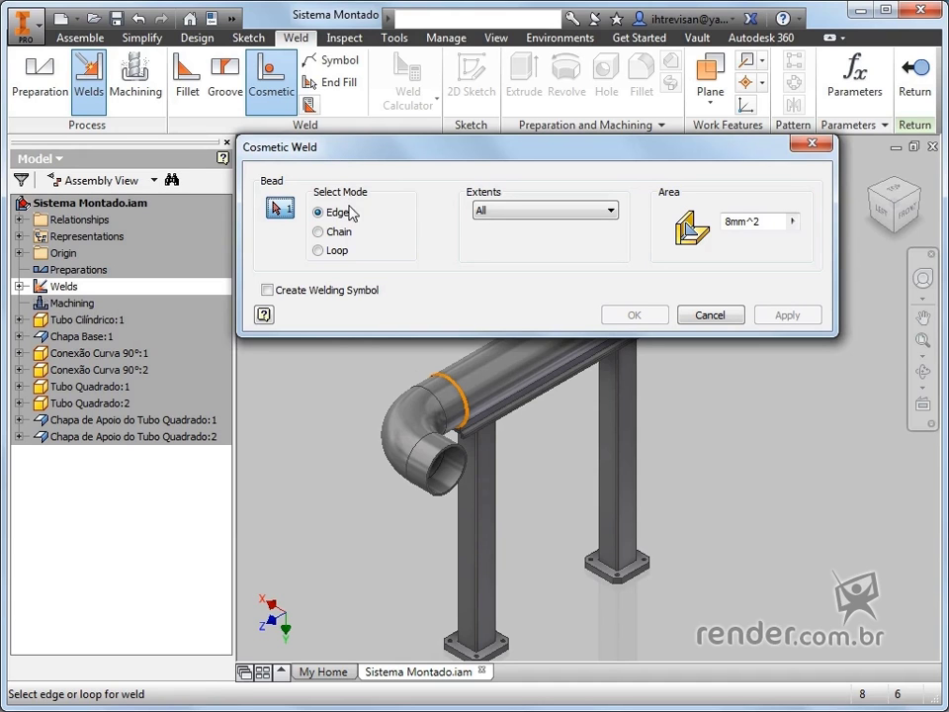
left_click(343, 235)
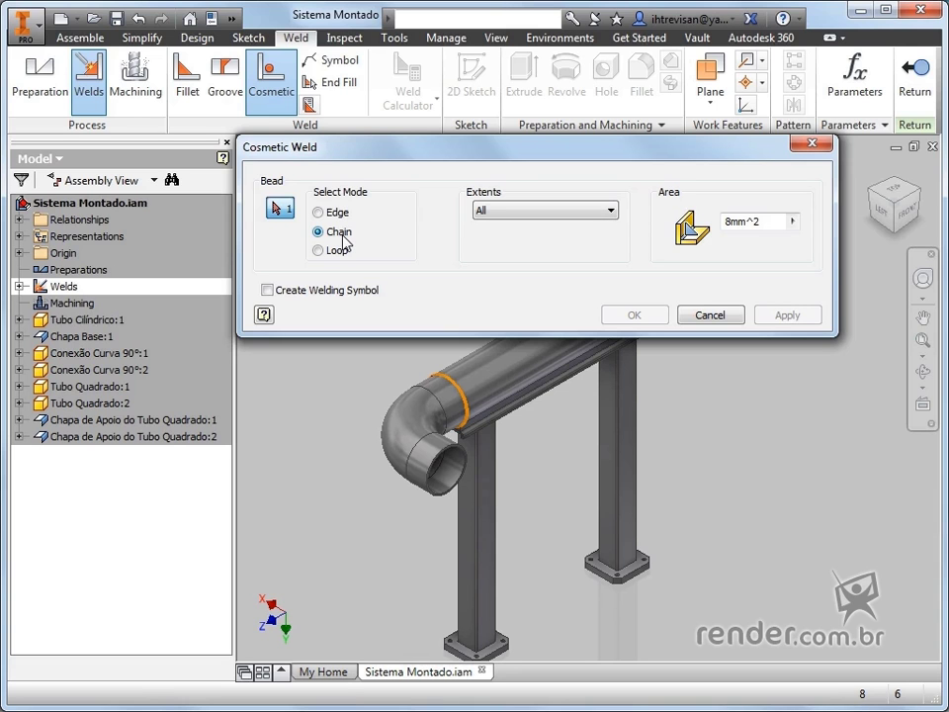
middle_click_drag(419, 571, 423, 502)
scroll(445, 524, "up", 3)
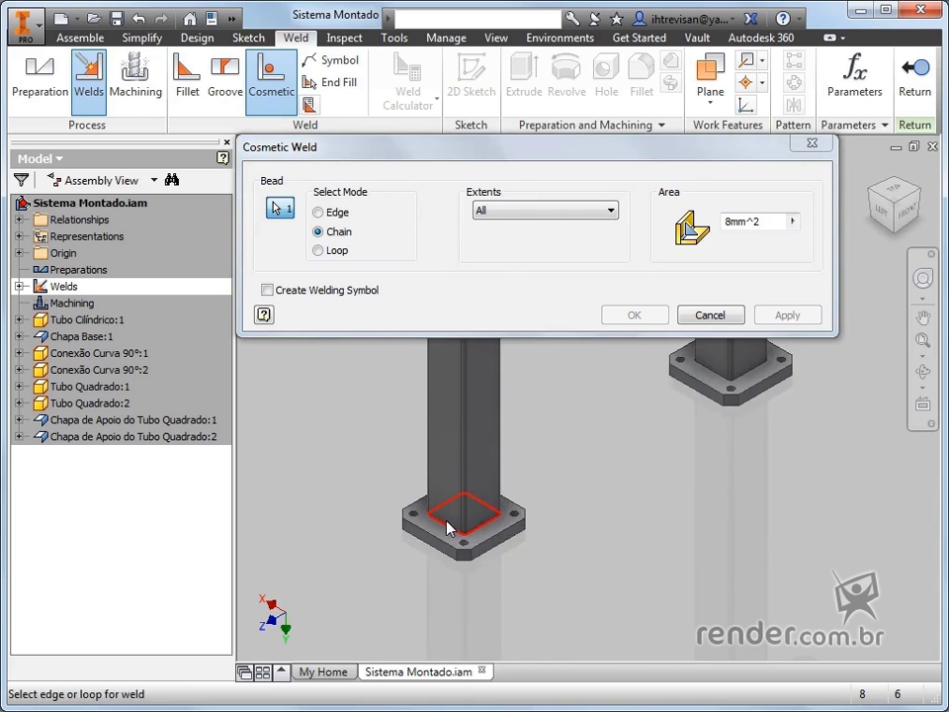
left_click(447, 527)
middle_click_drag(565, 458, 554, 593)
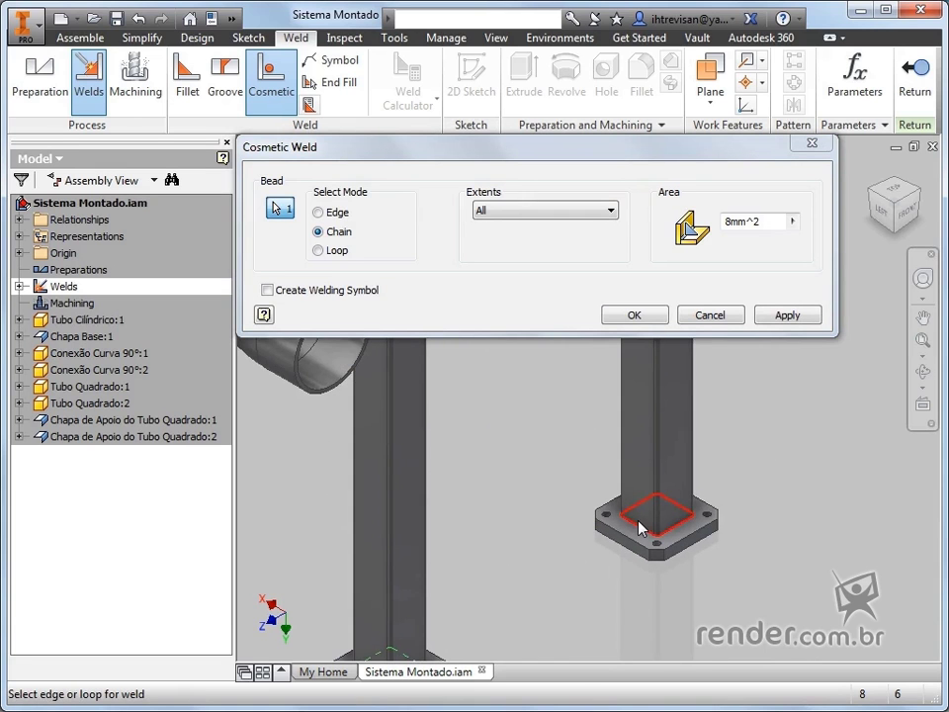
left_click(641, 529)
Step: Add the edge chains where both square tubes meet the underside of the base plate to the cosmetic weld selection
scroll(601, 484, "down", 4)
middle_click_drag(601, 487, 563, 261, "shift")
middle_click_drag(568, 400, 549, 529)
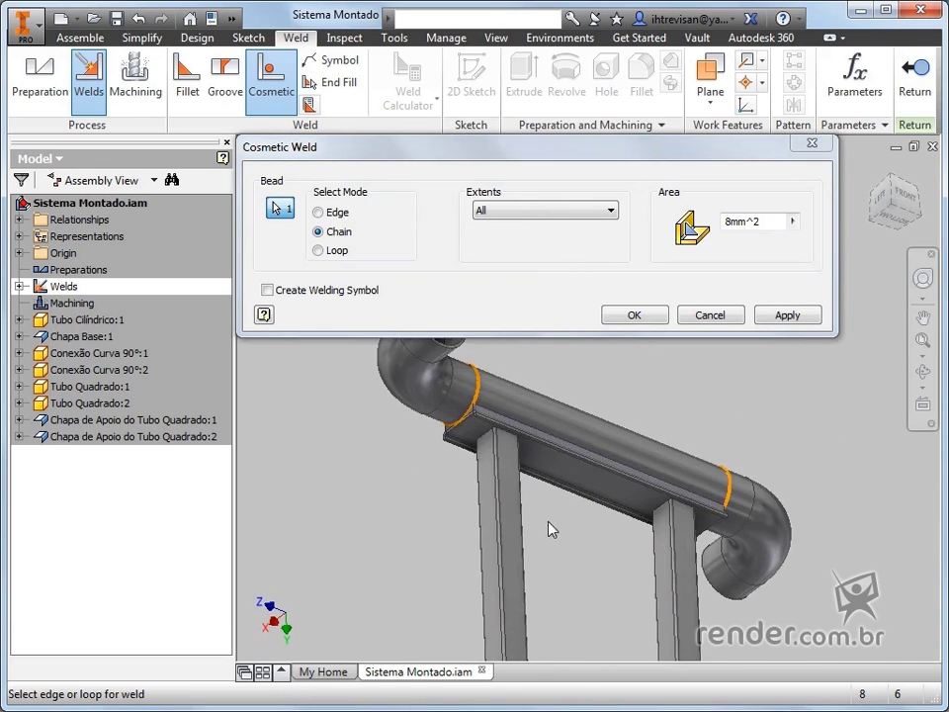
scroll(517, 434, "up", 4)
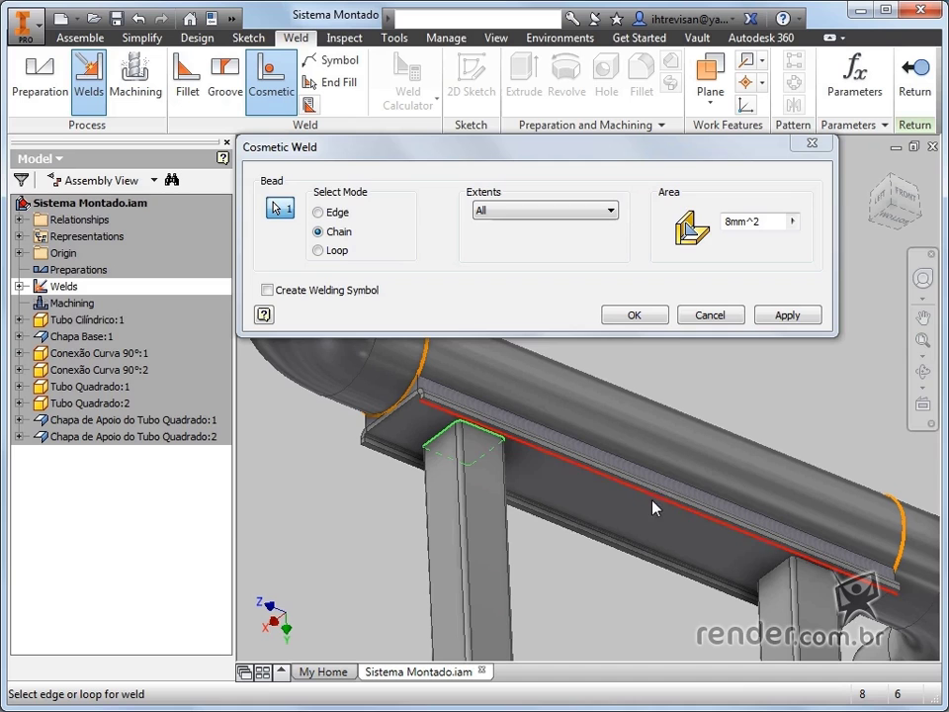
left_click(776, 584)
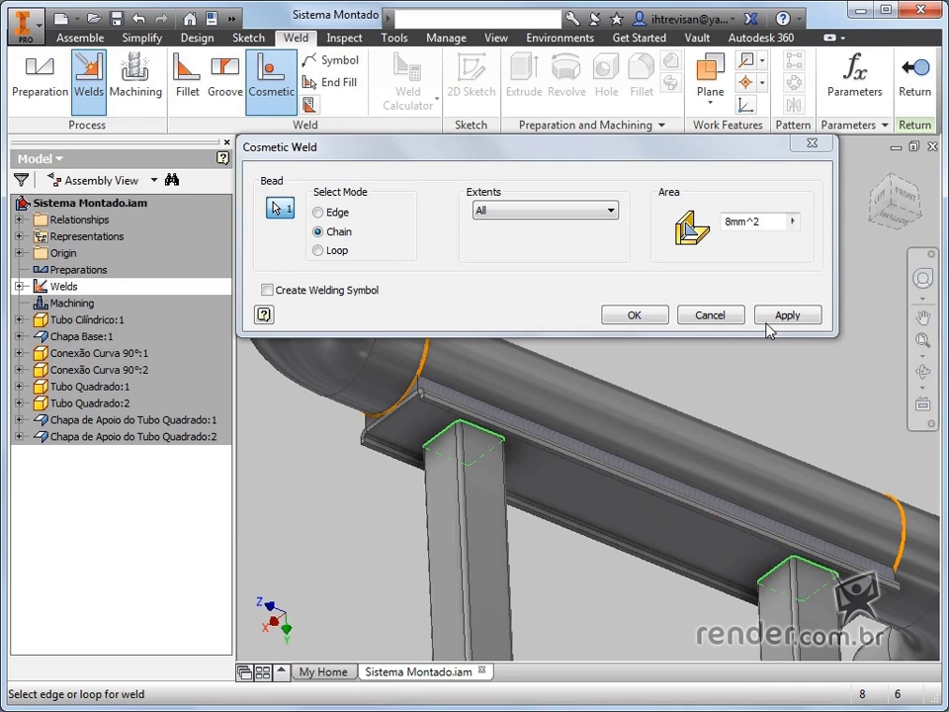
Step: Set the cosmetic weld area to 12 mm^2, create the weld and return to the assembly in its home view
double_click(729, 221)
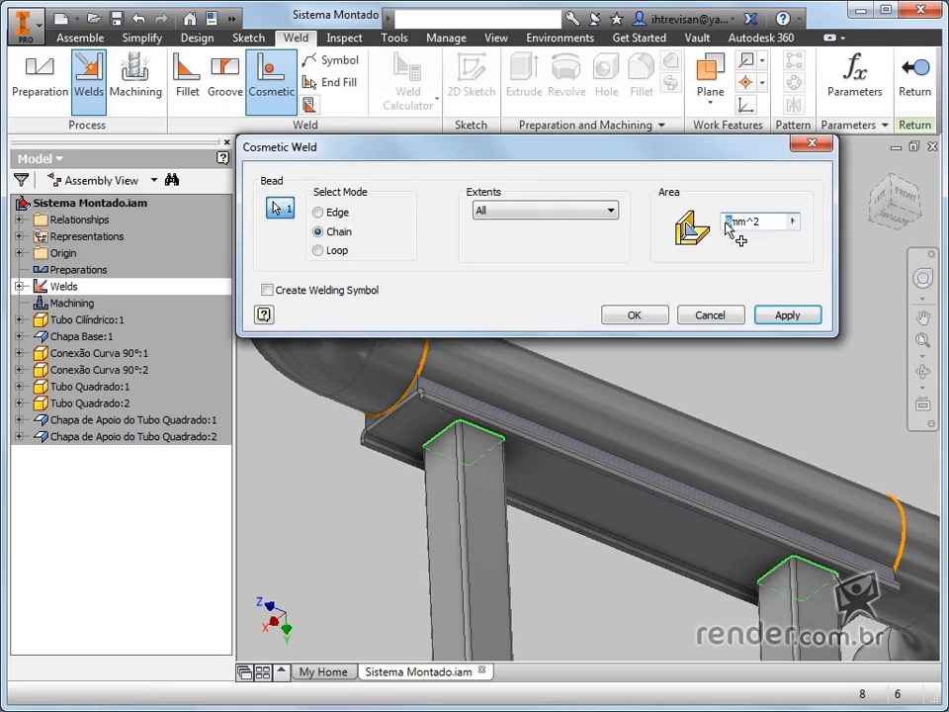
type("12")
left_click(647, 315)
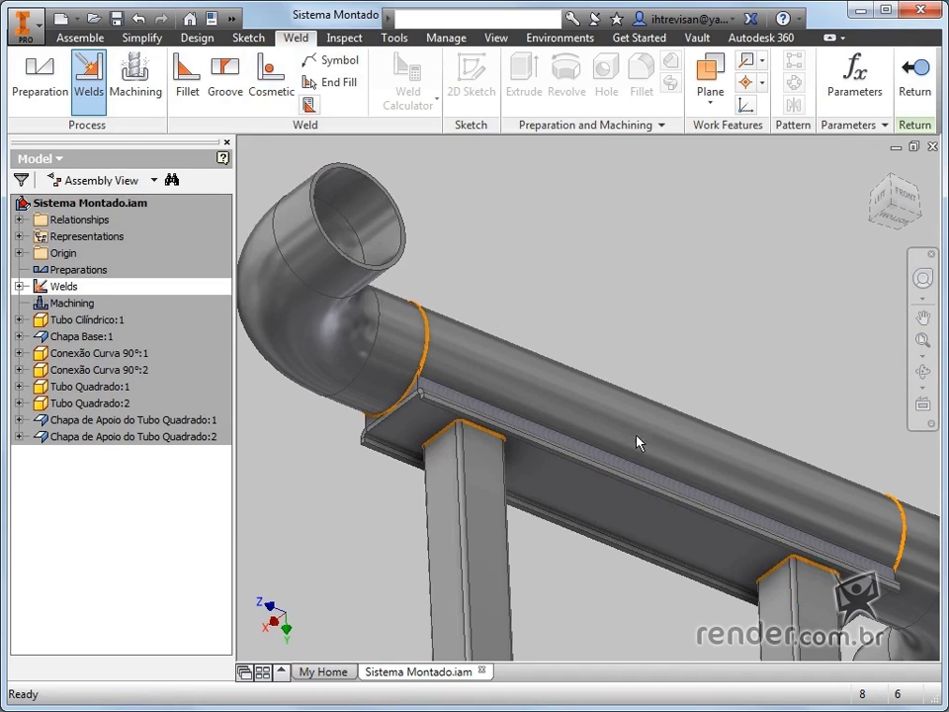
middle_click_drag(613, 451, 551, 402)
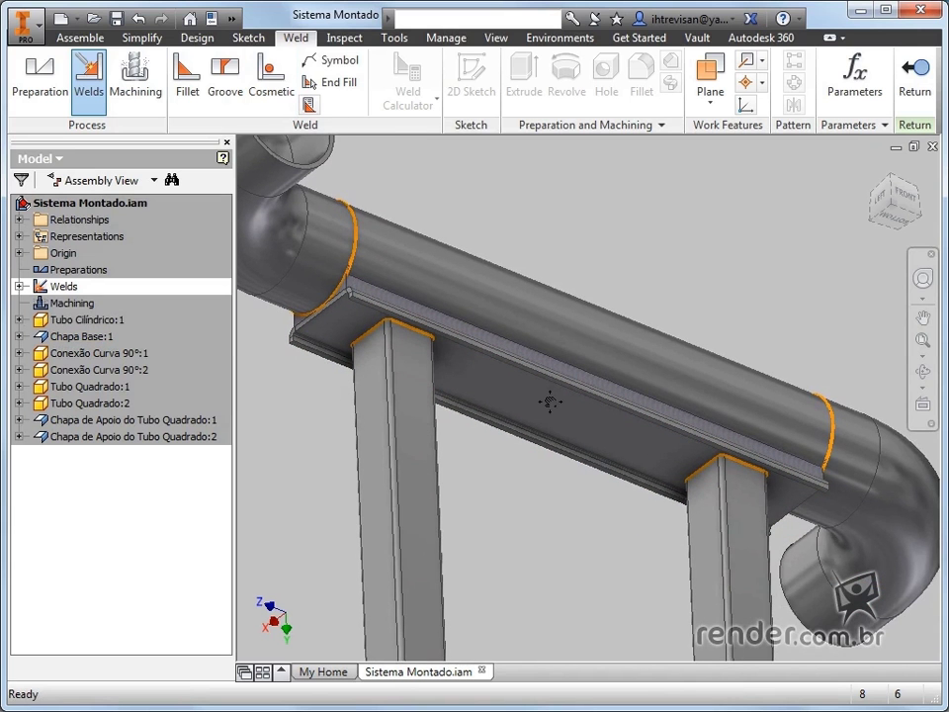
key("F6")
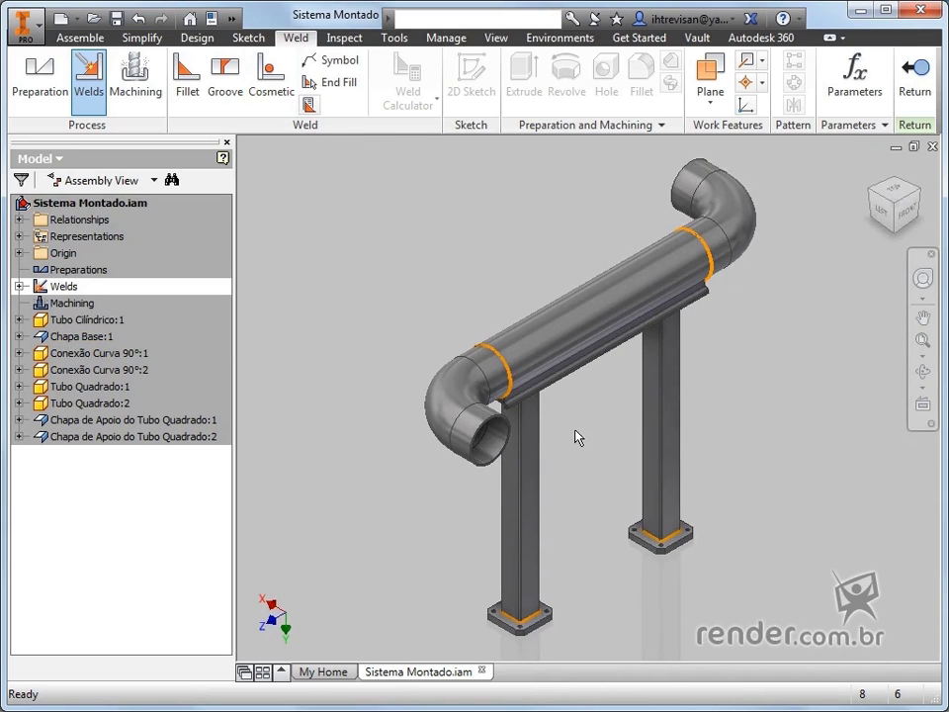
left_click(914, 94)
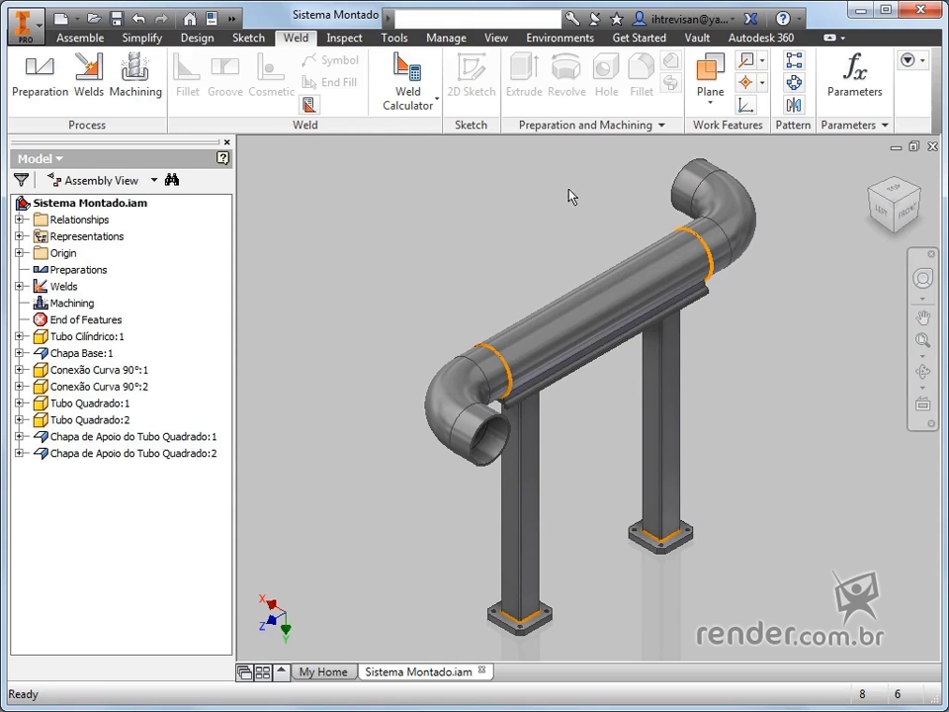
Step: Expand the weld beads of the assembly and inspect the definitions of the groove weld and both cosmetic welds without changing them
left_click(19, 286)
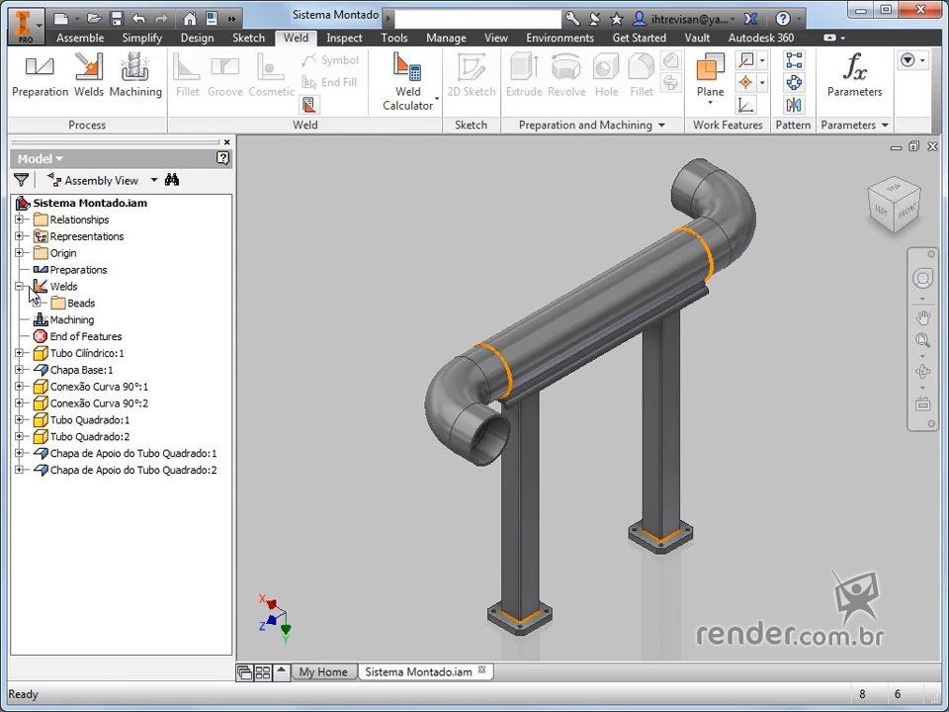
left_click(35, 303)
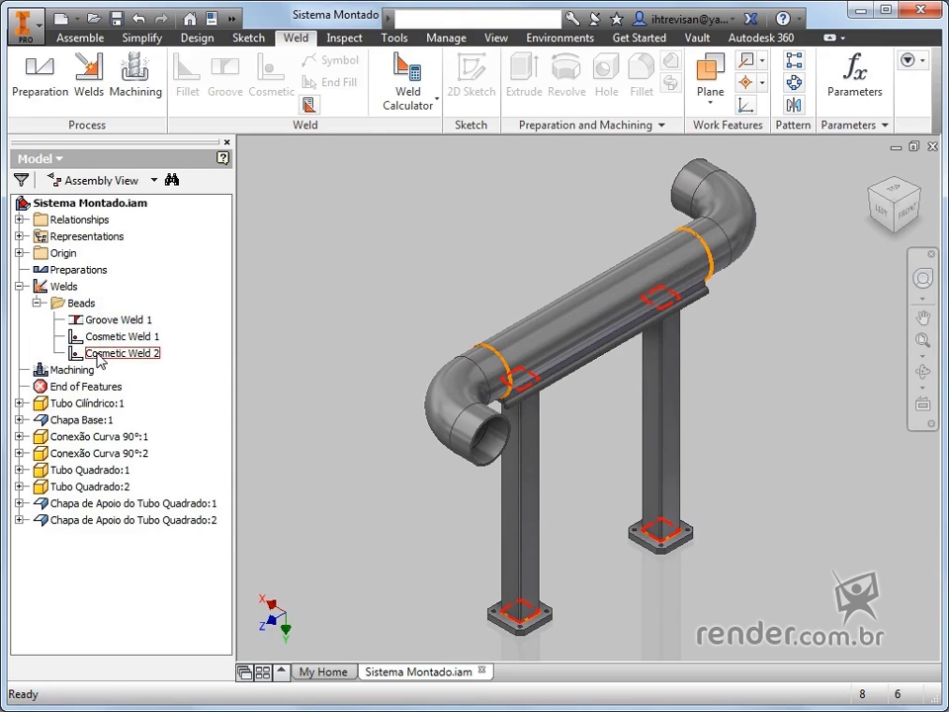
double_click(82, 322)
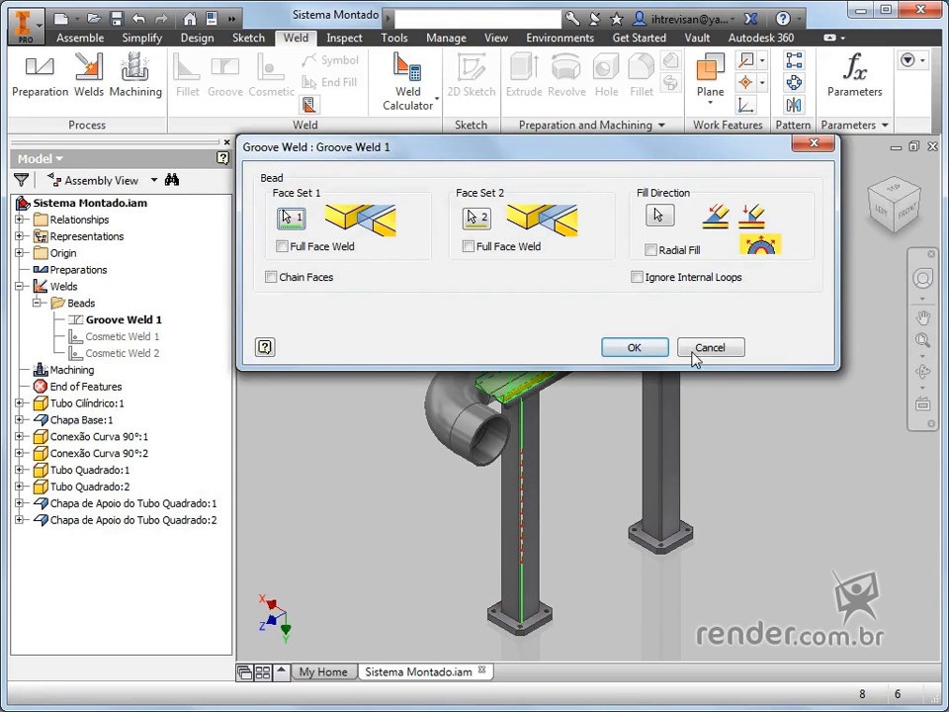
left_click(712, 348)
double_click(120, 336)
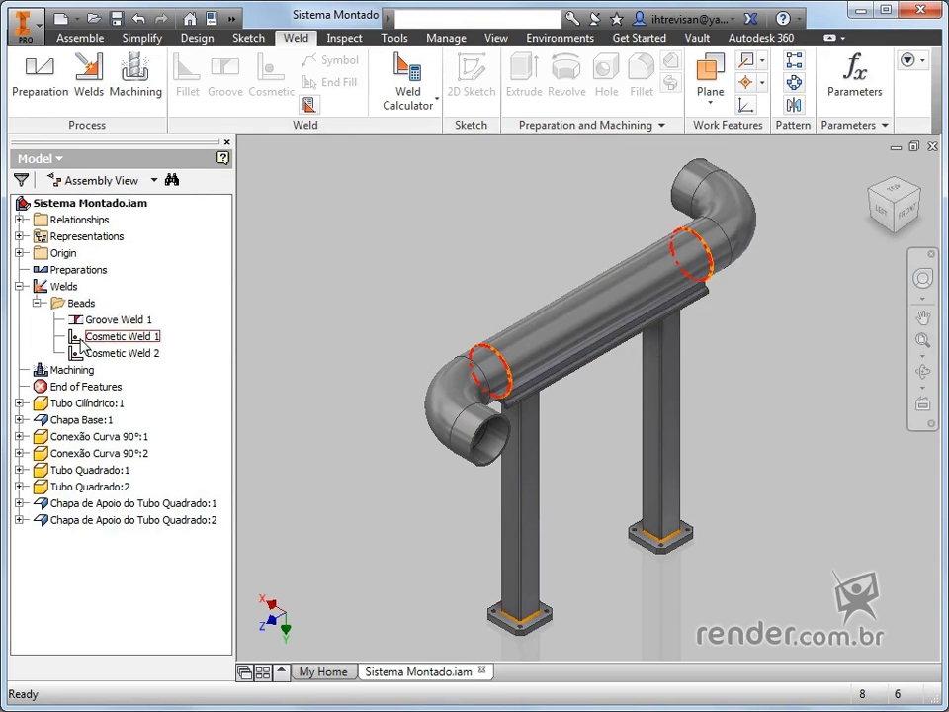
left_click(706, 315)
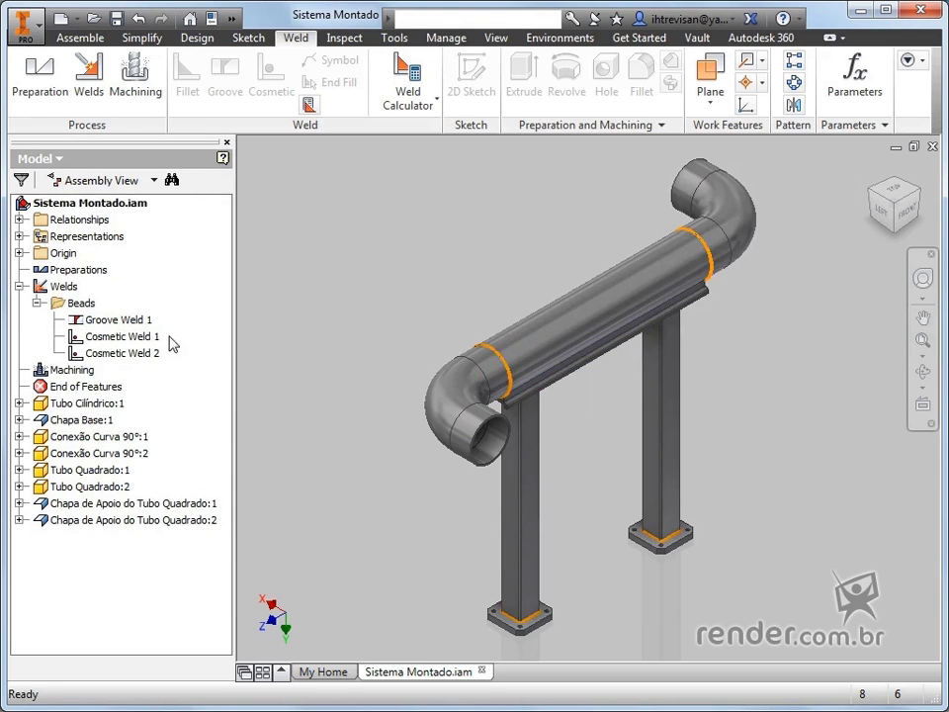
left_click(91, 354)
double_click(91, 354)
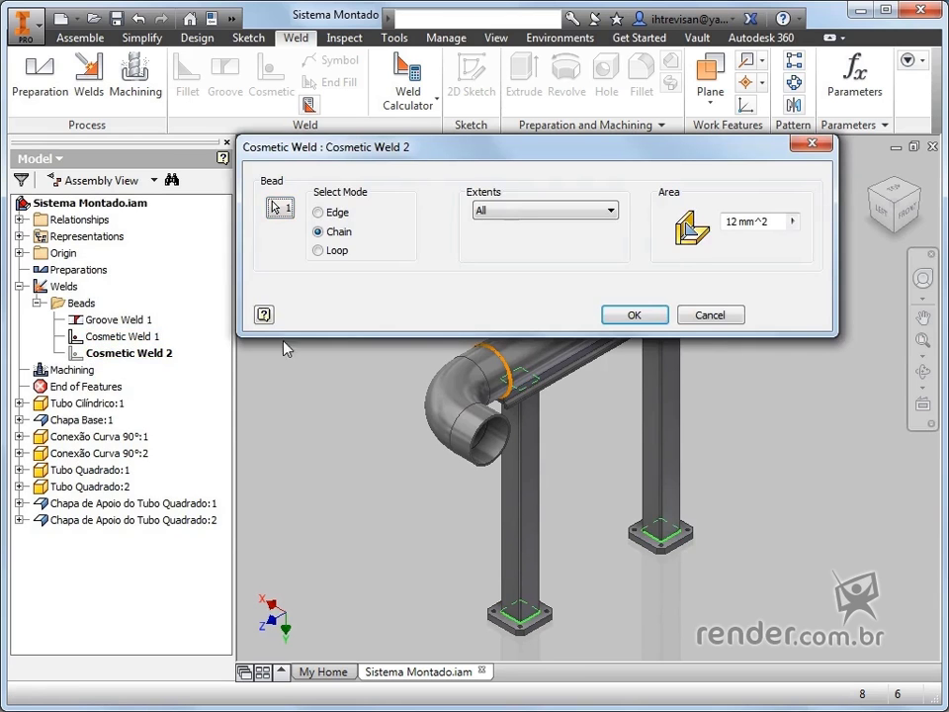
left_click(740, 314)
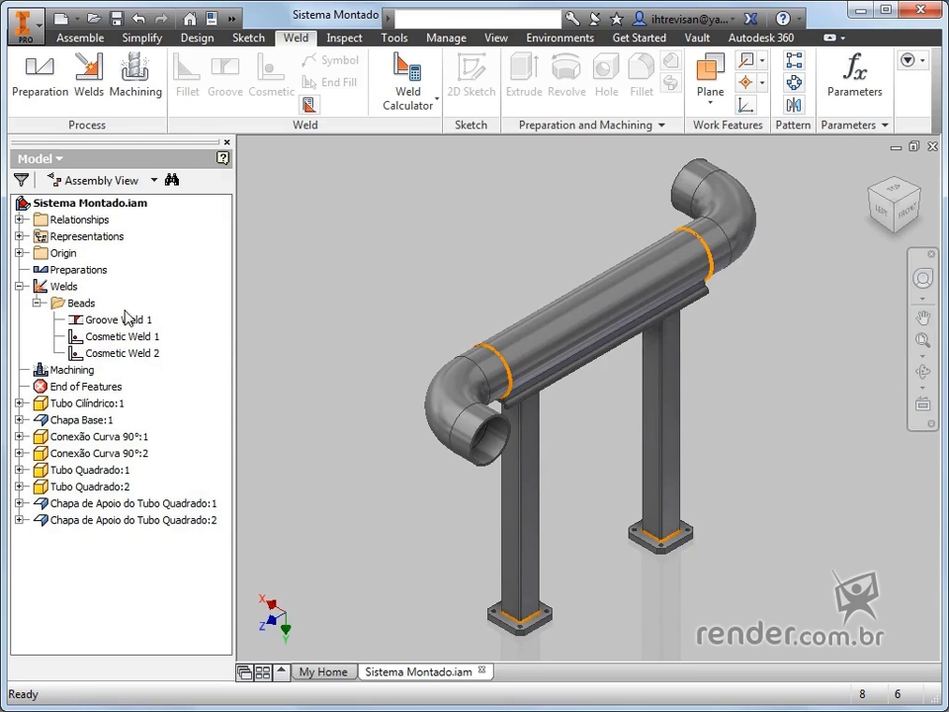
Step: Rename the groove weld bead as "Solda do Tubo Cilíndrico na Chapa Base"
left_click(139, 321)
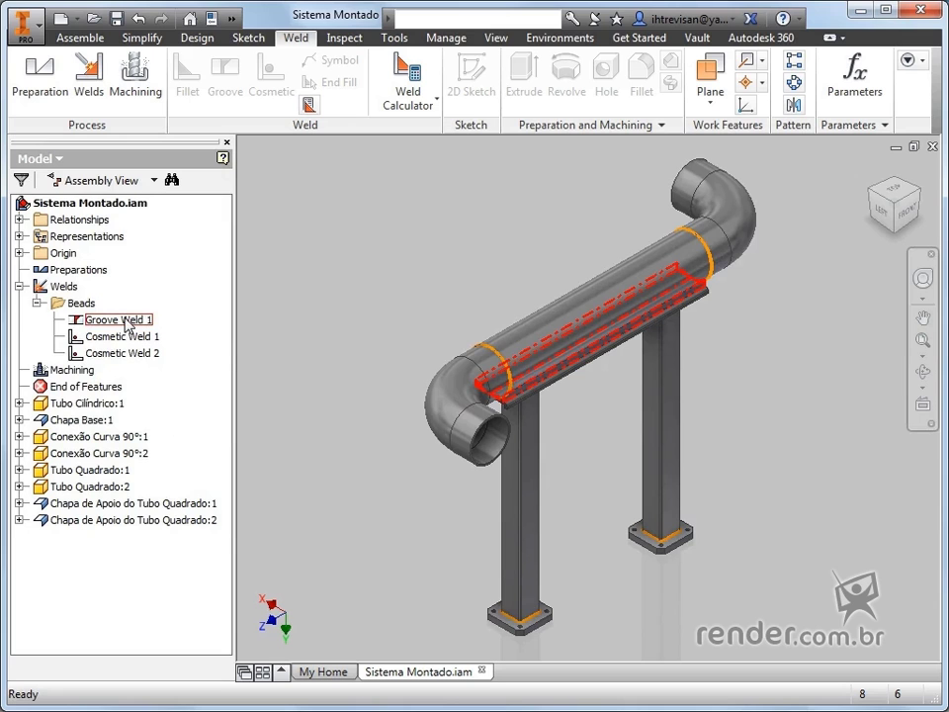
left_click(126, 321)
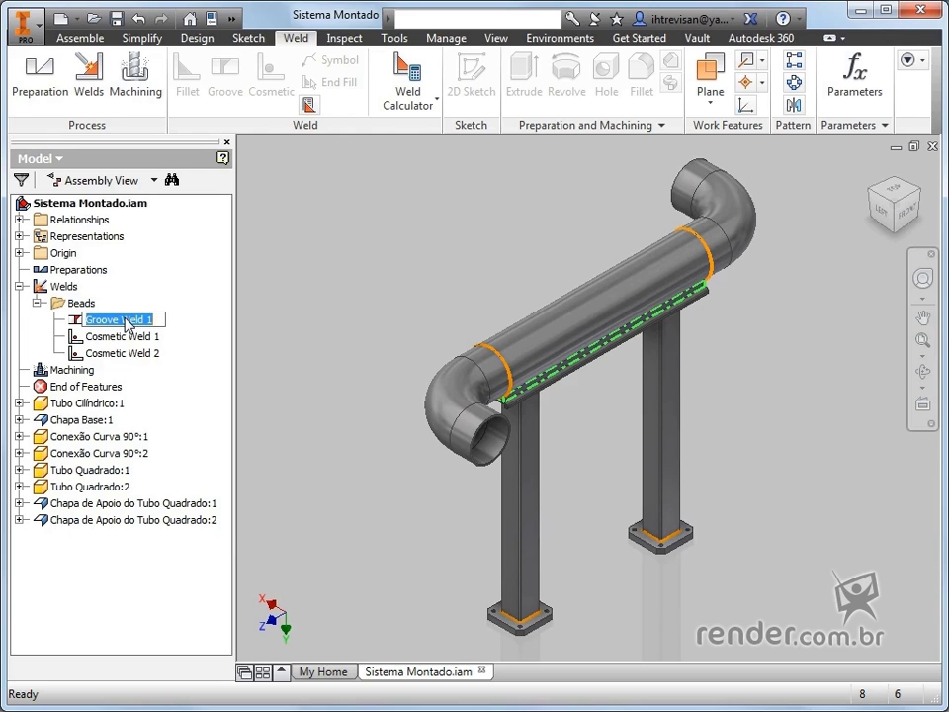
type("Solda ")
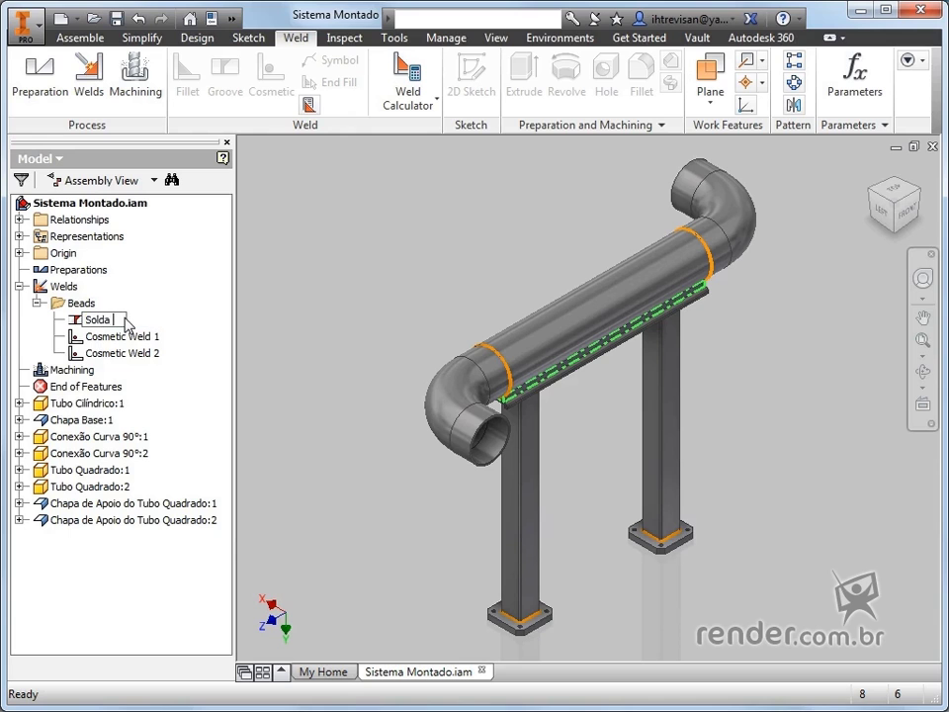
type("do Tubo Cilíndrico na ")
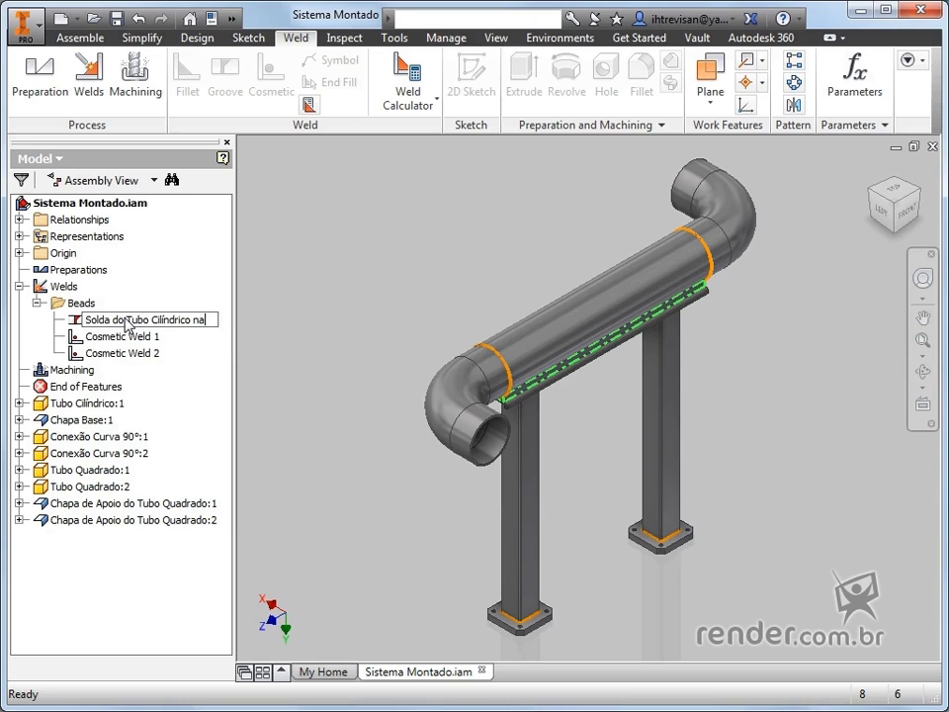
type("Chapa Base")
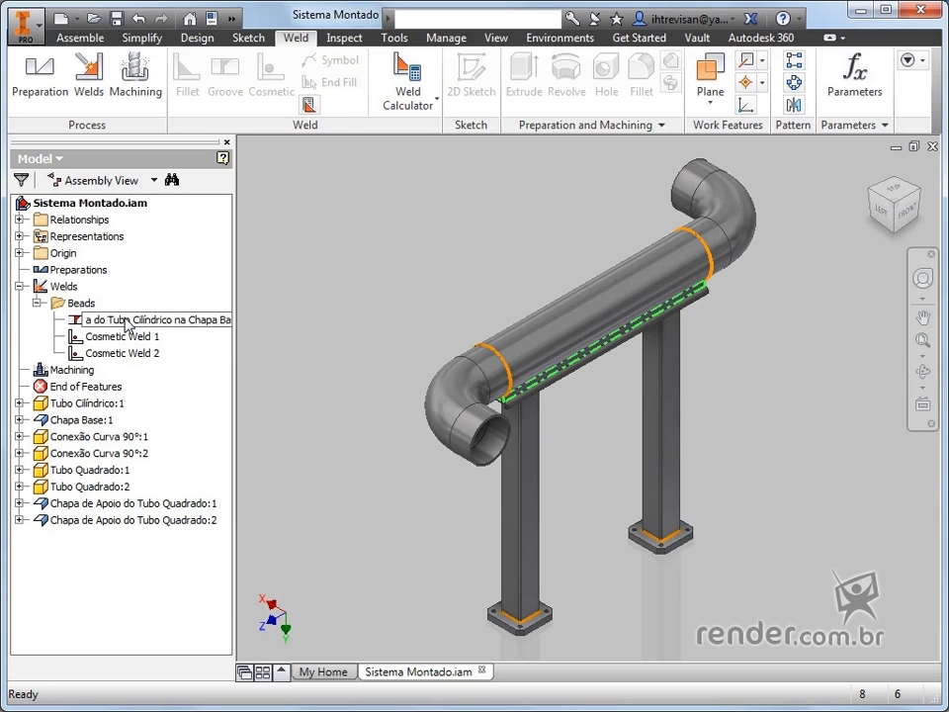
left_click(203, 356)
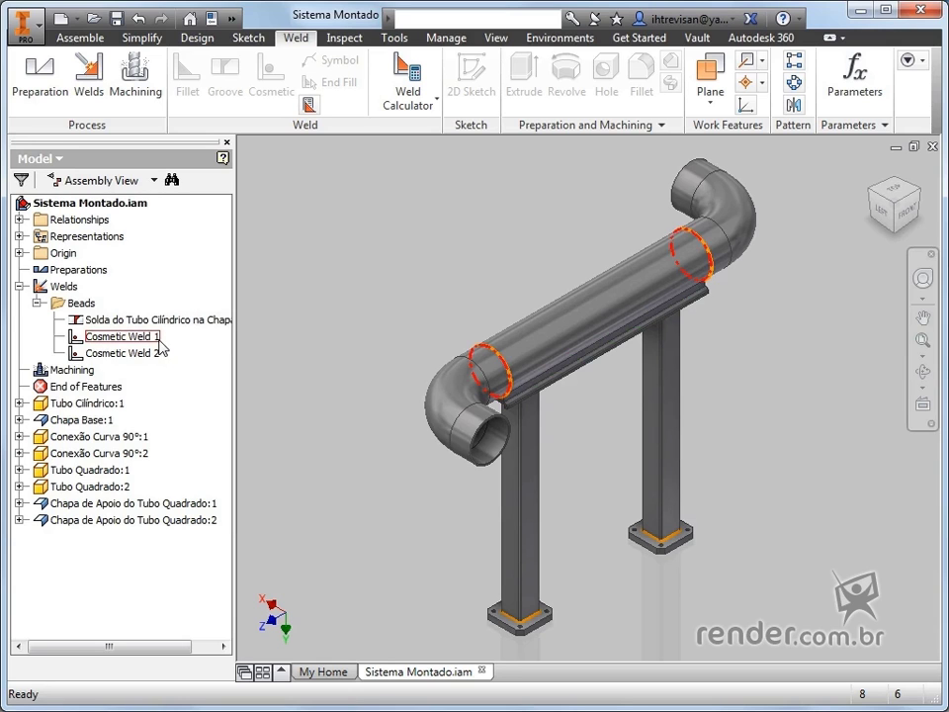
Step: Rename the cosmetic weld between the cylindrical tube and the elbows as "Solda do Tubo Cilíndrico nas Conexões Curva a 90°"
left_click(157, 338)
left_click(154, 339)
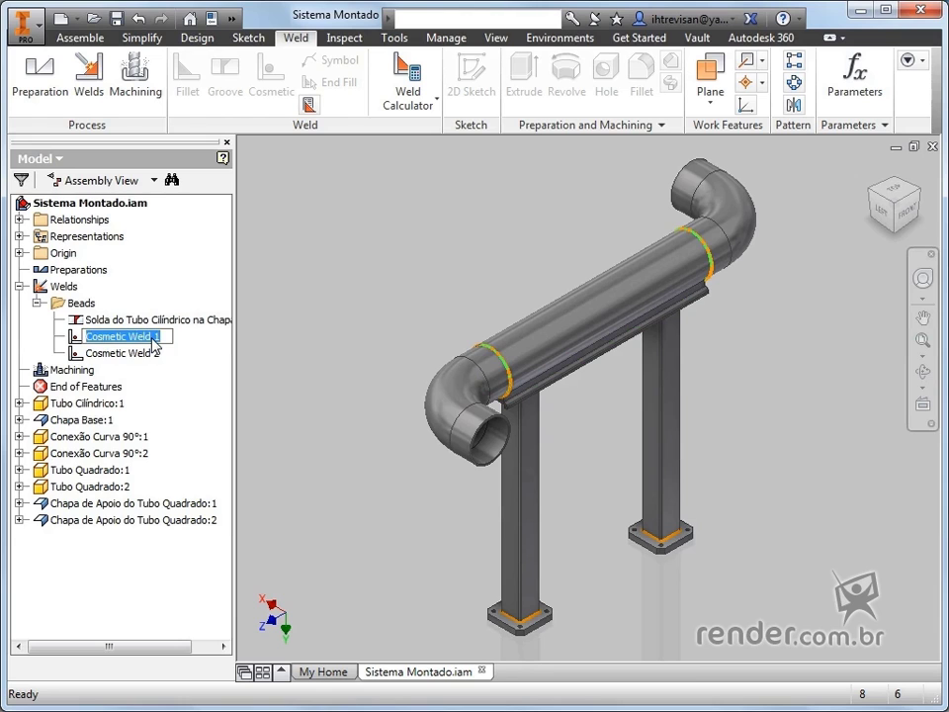
type("Sol")
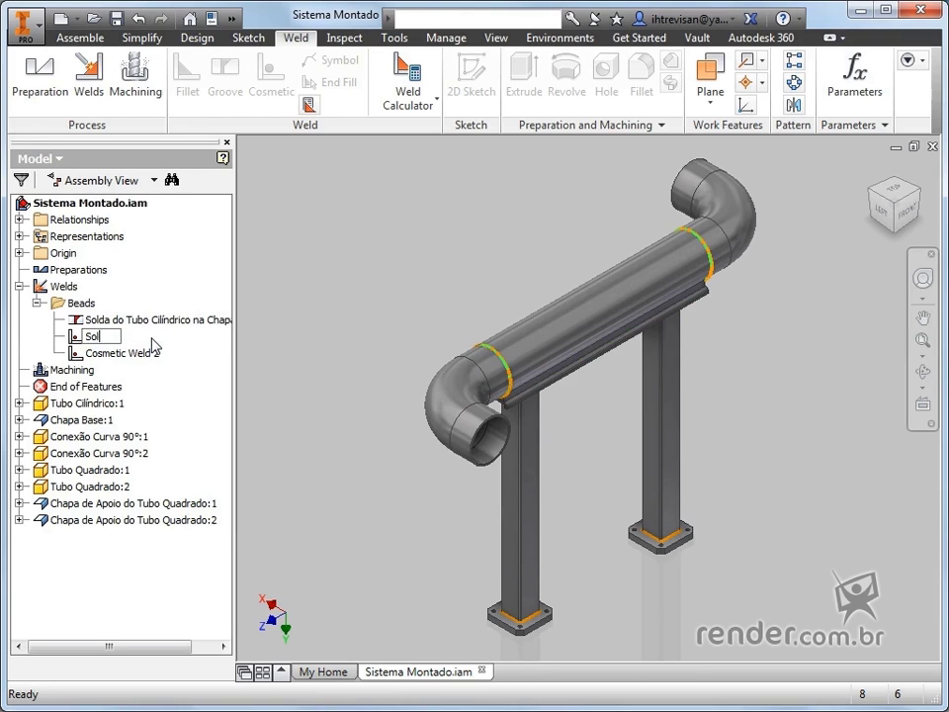
type("da do Tubo Cilindric")
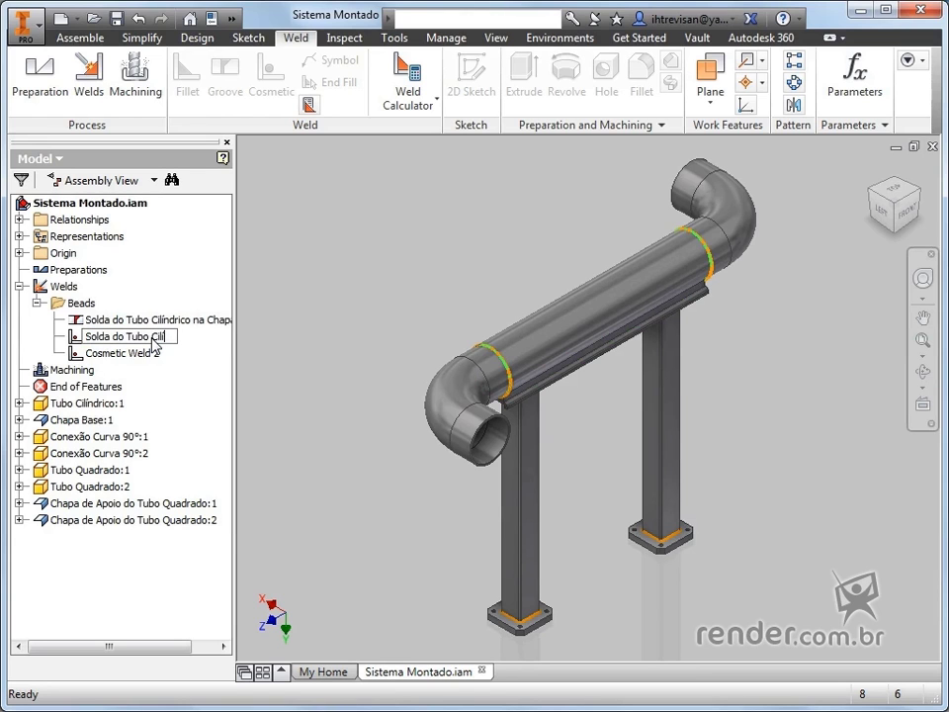
type("o nas Conex")
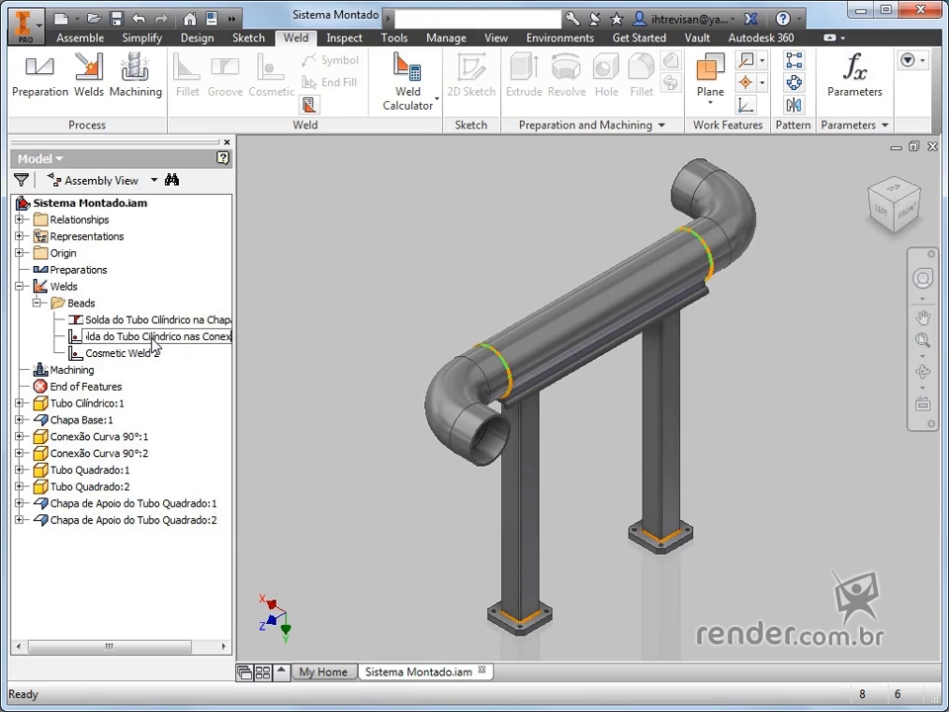
type("ões C")
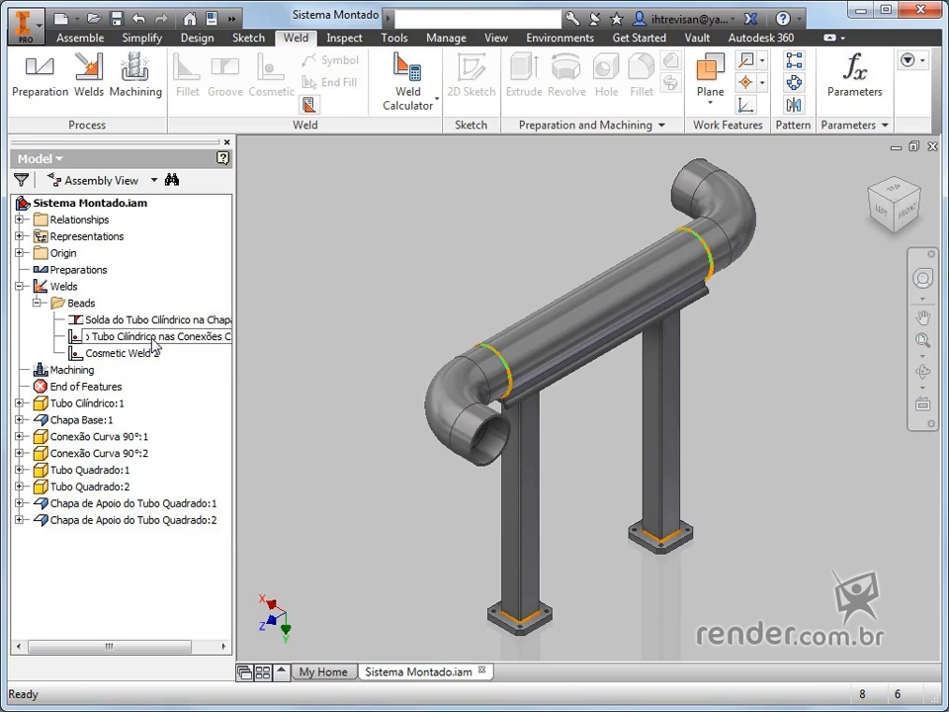
type("urva a")
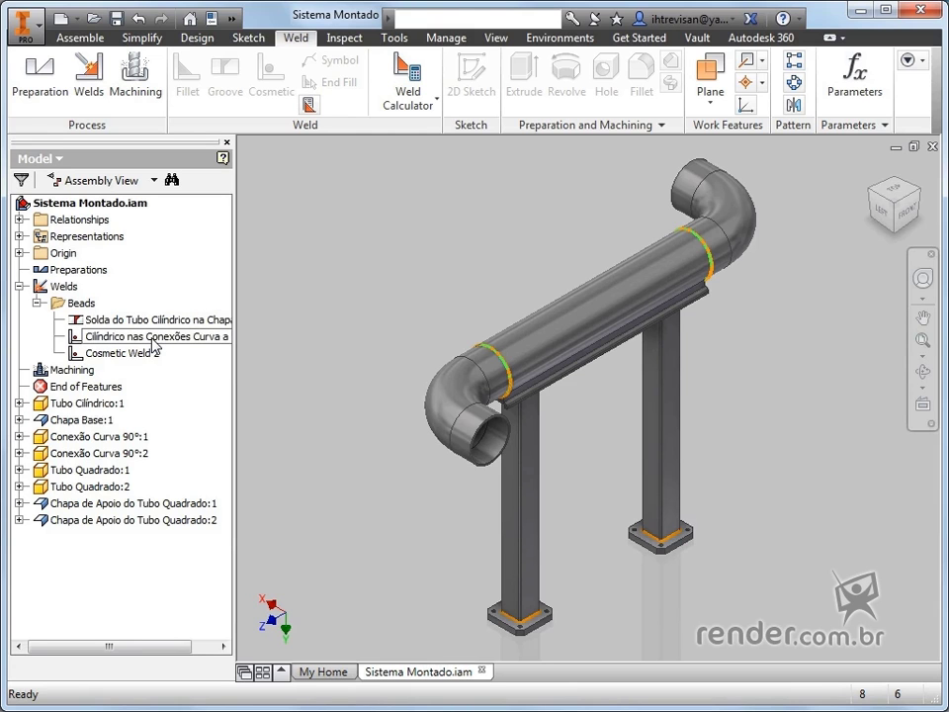
type(" 90°")
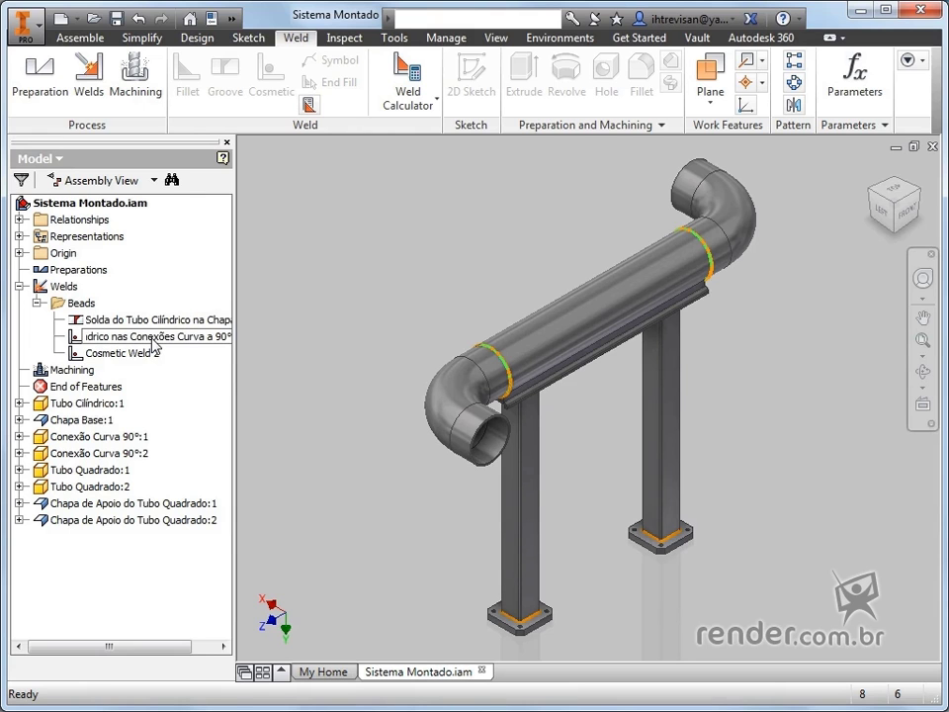
key("Return")
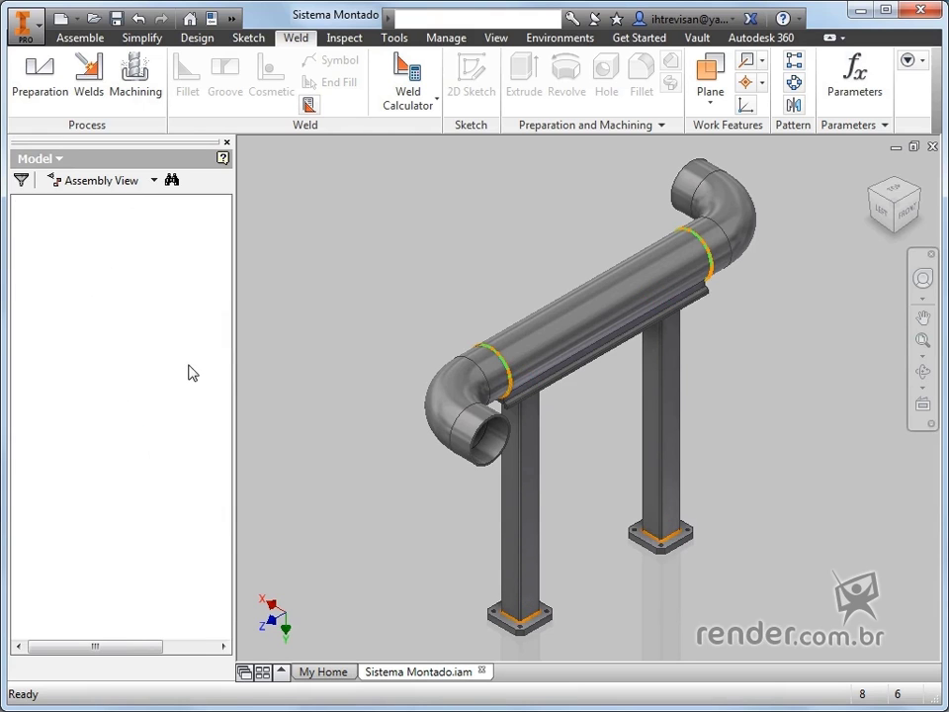
Step: Rename the cosmetic weld of the square tubes as "Soldas do Tubo Quadrado"
left_click(155, 356)
left_click(155, 356)
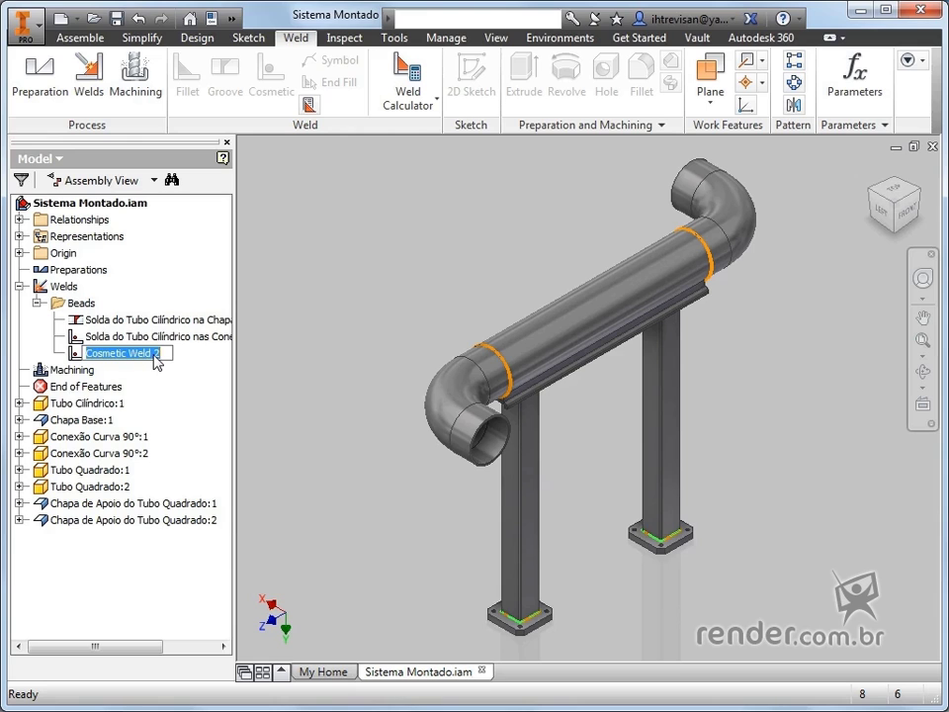
type("Solda")
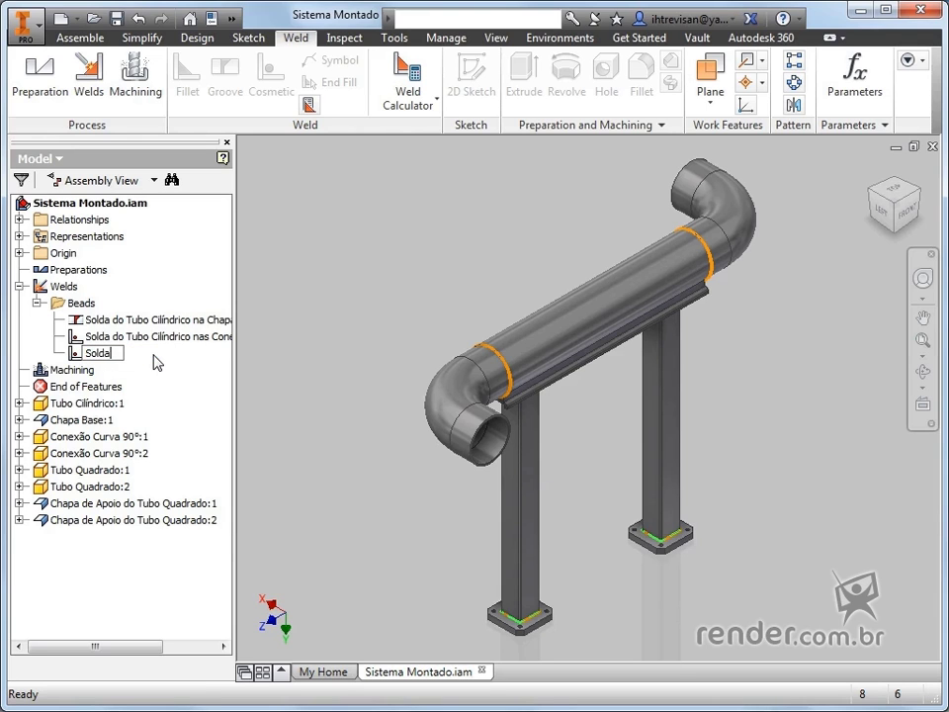
type("s do Tubo Quadrado")
left_click(196, 373)
Step: Export a weld bead report including all subassemblies as the Excel file "Weld Bead Report" in the Peças folder and review its weld rows in Excel
left_click(315, 109)
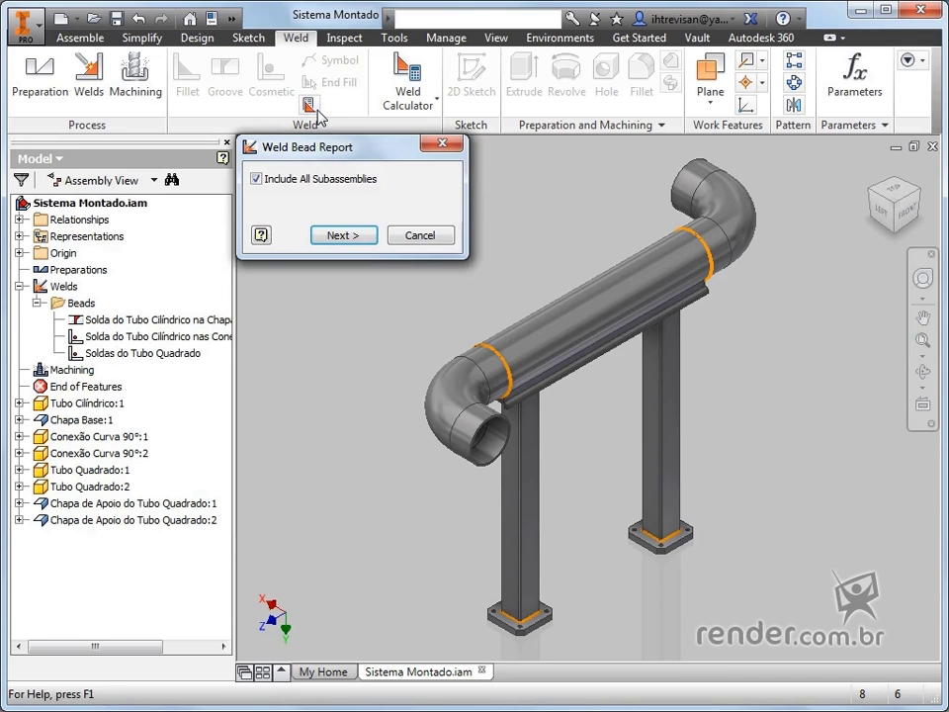
left_click(338, 234)
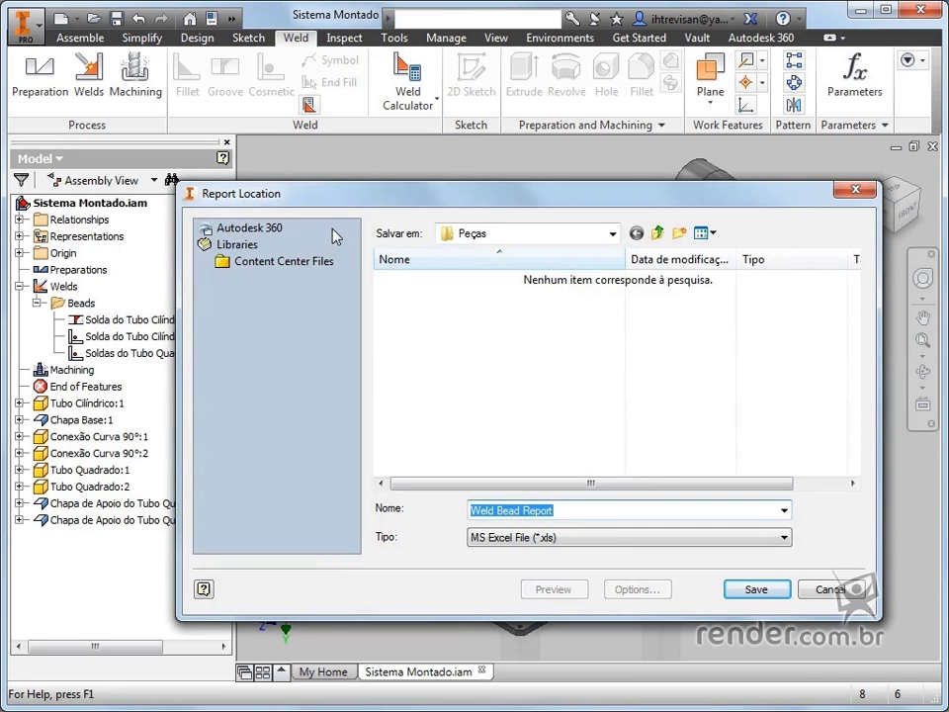
left_click(760, 594)
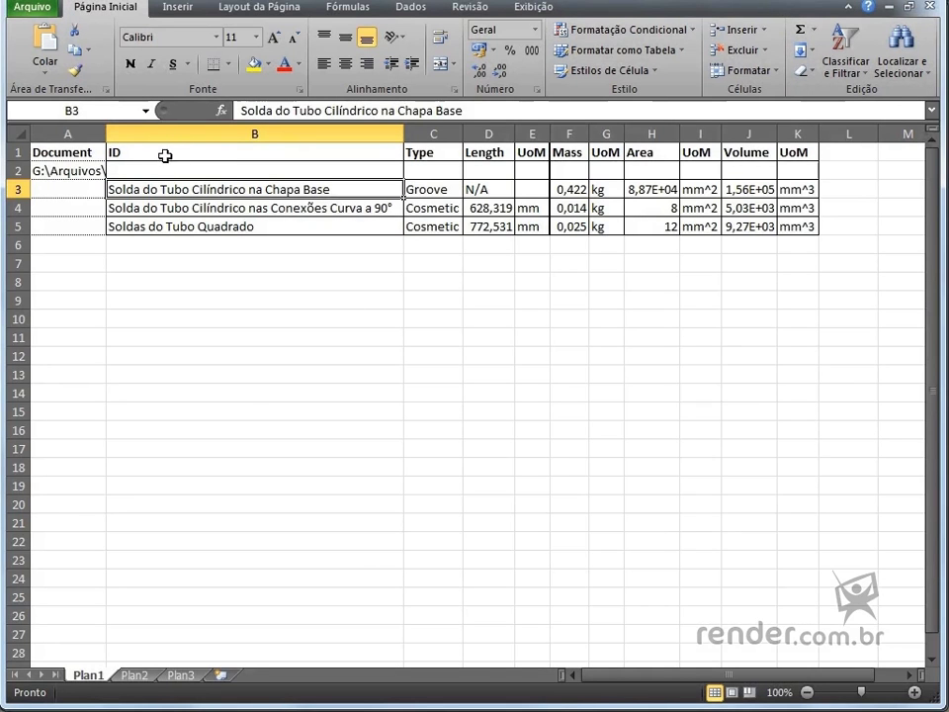
left_click(163, 208)
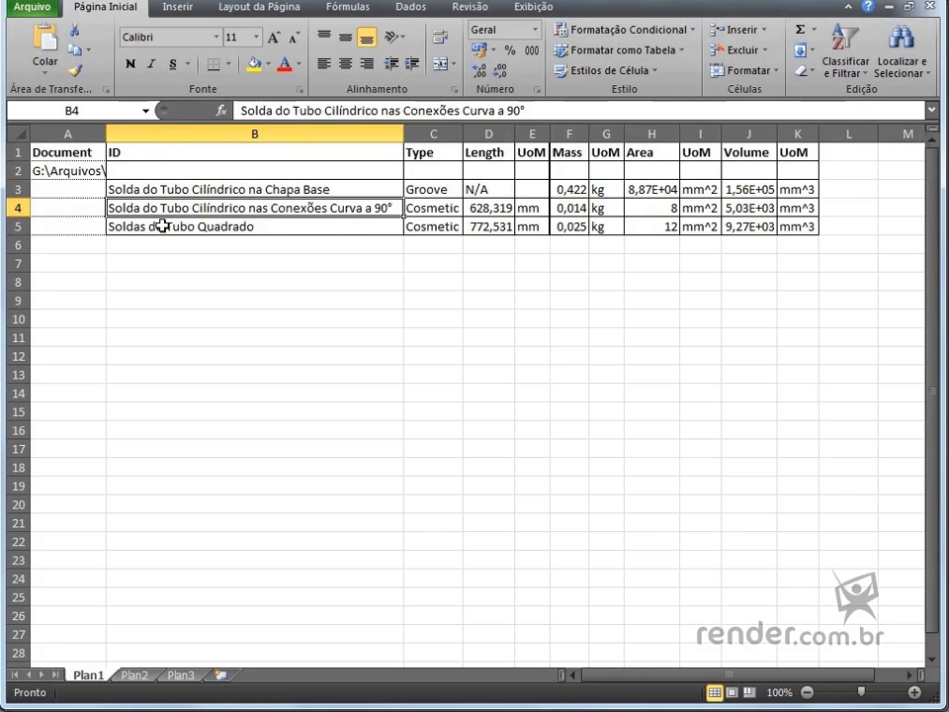
left_click(162, 226)
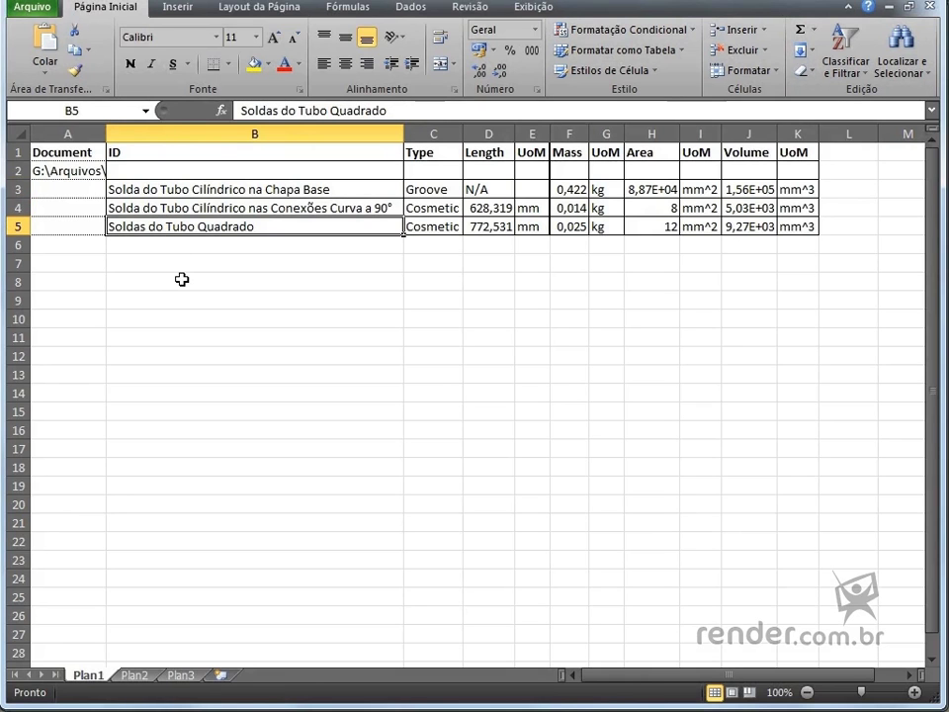